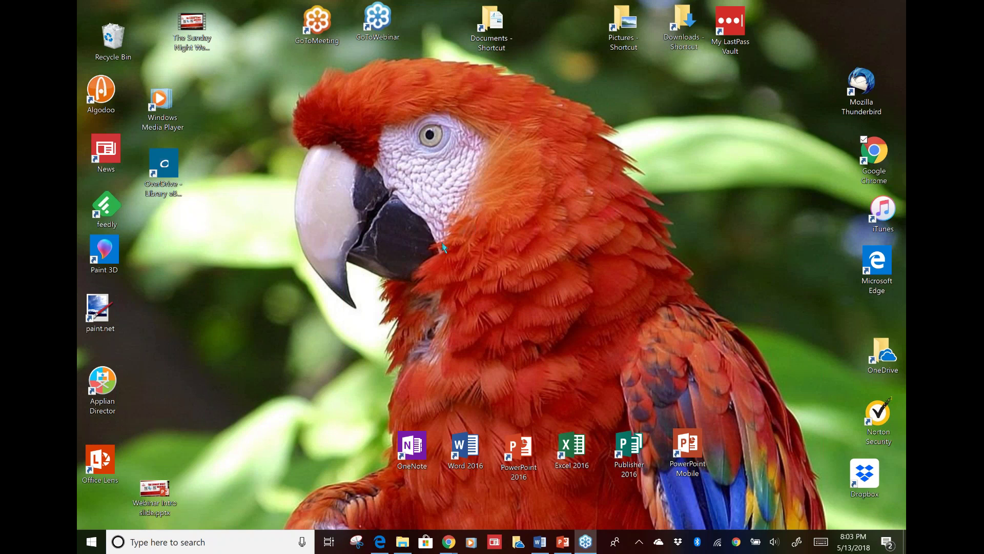
# - Find the Tips app through the alphabetical index of installed apps, open it and maximize its window
pyautogui.click(92, 542)
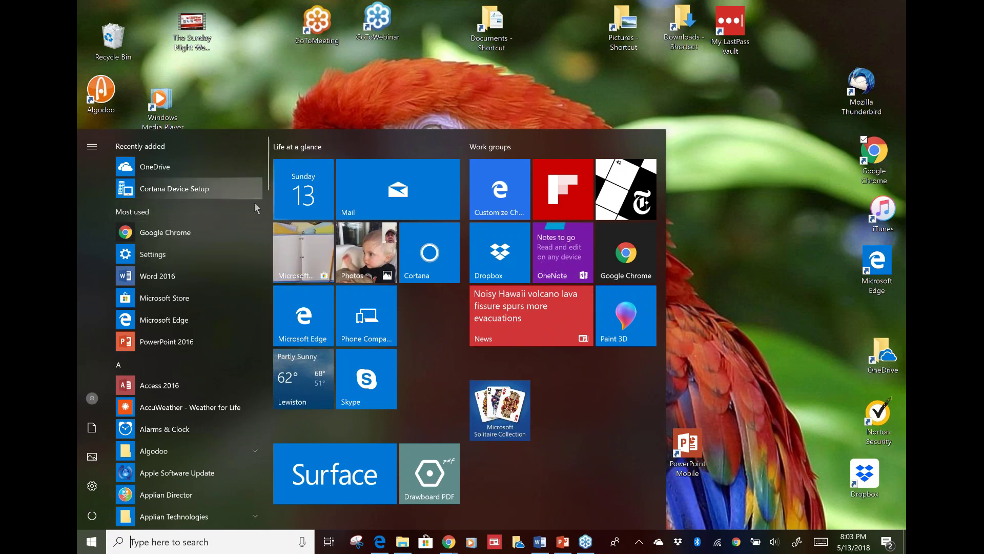
pyautogui.click(121, 365)
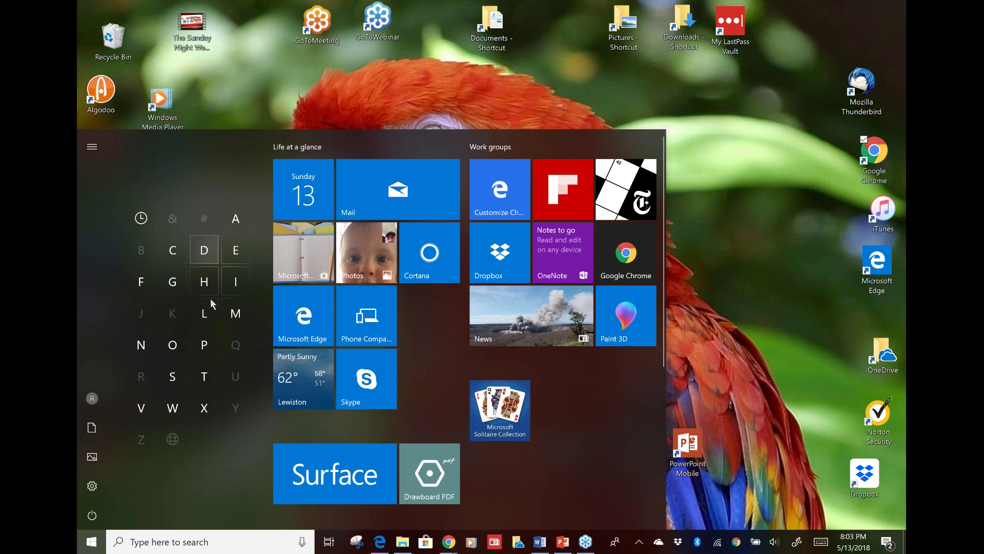
pyautogui.click(206, 378)
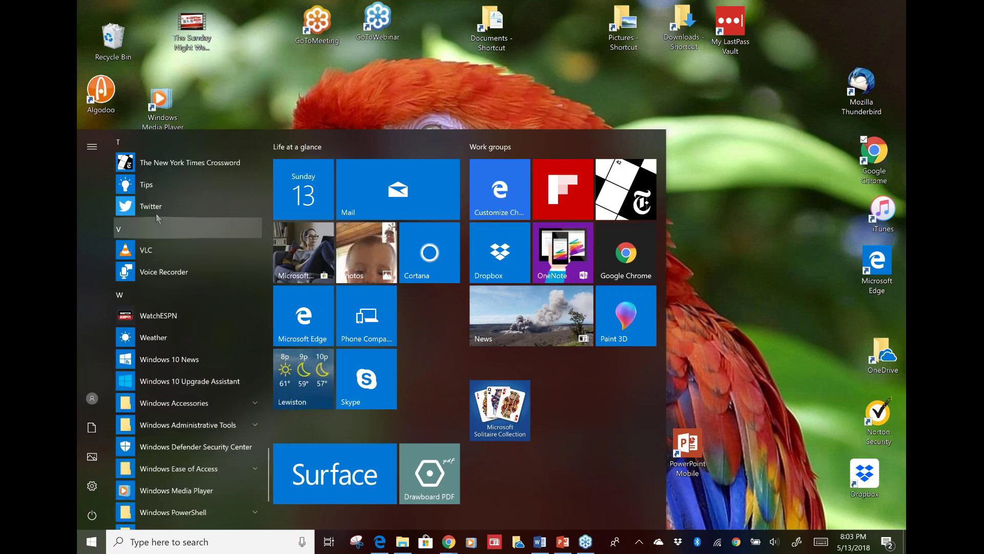
pyautogui.click(133, 186)
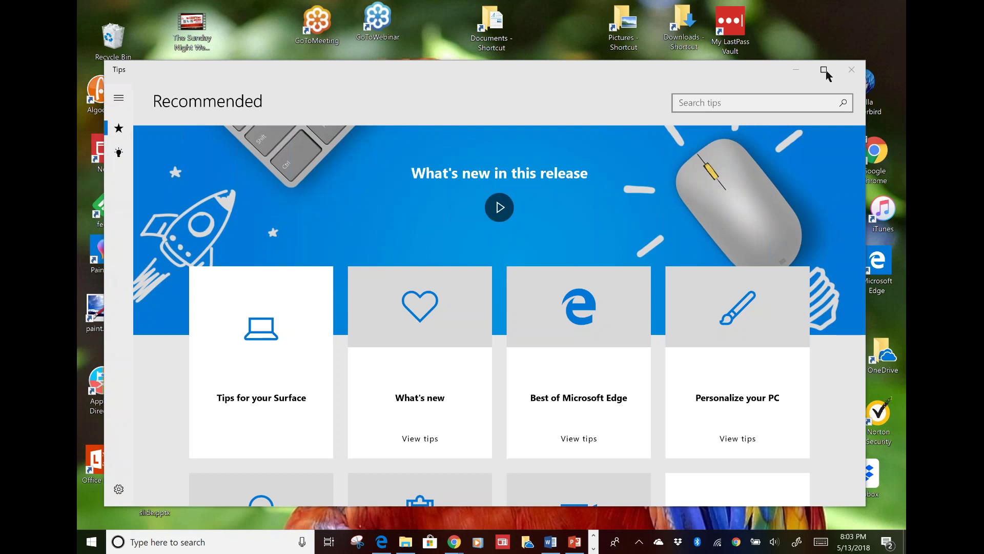
pyautogui.click(823, 70)
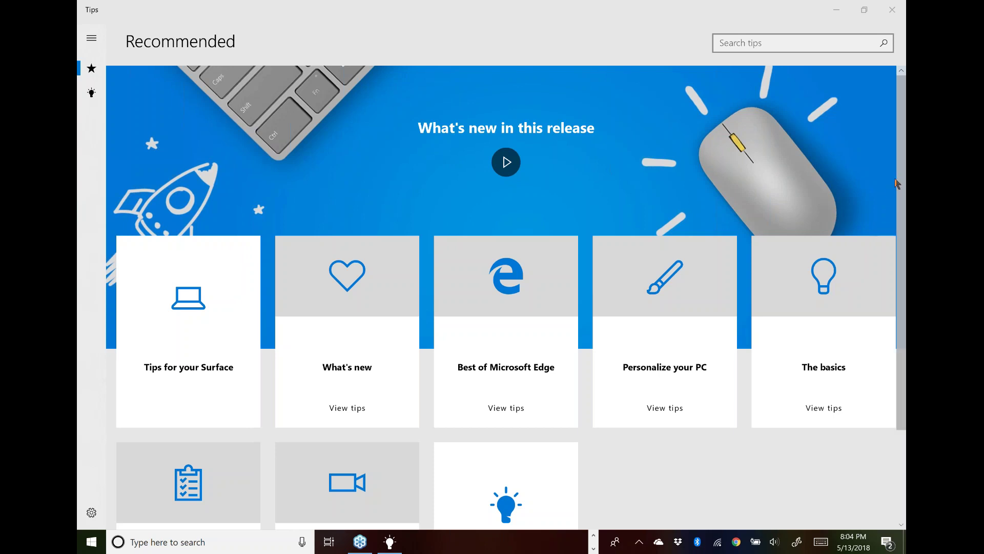
# - View the first tip in The basics collection, then close it to return to the recommended tips
pyautogui.scroll(-2, 897, 205)
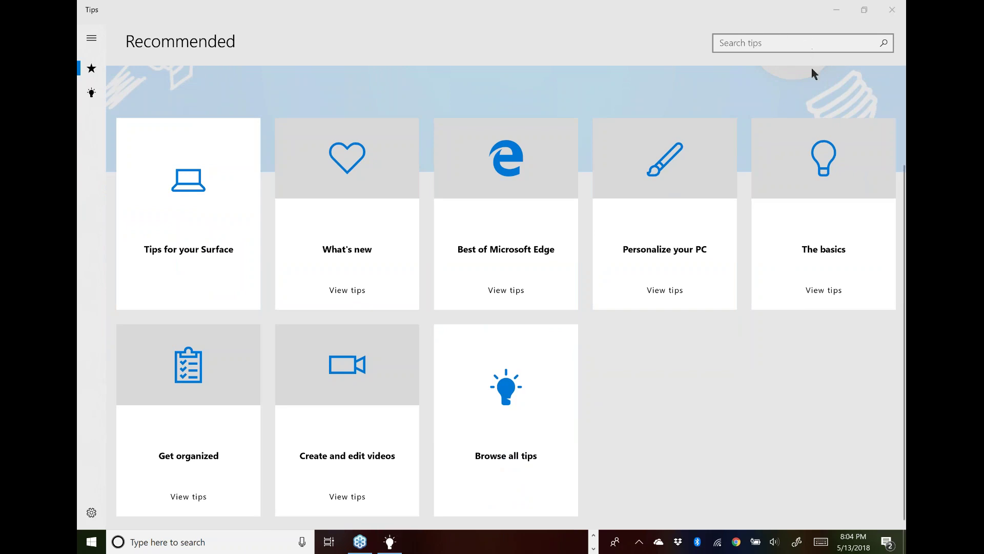
pyautogui.click(824, 312)
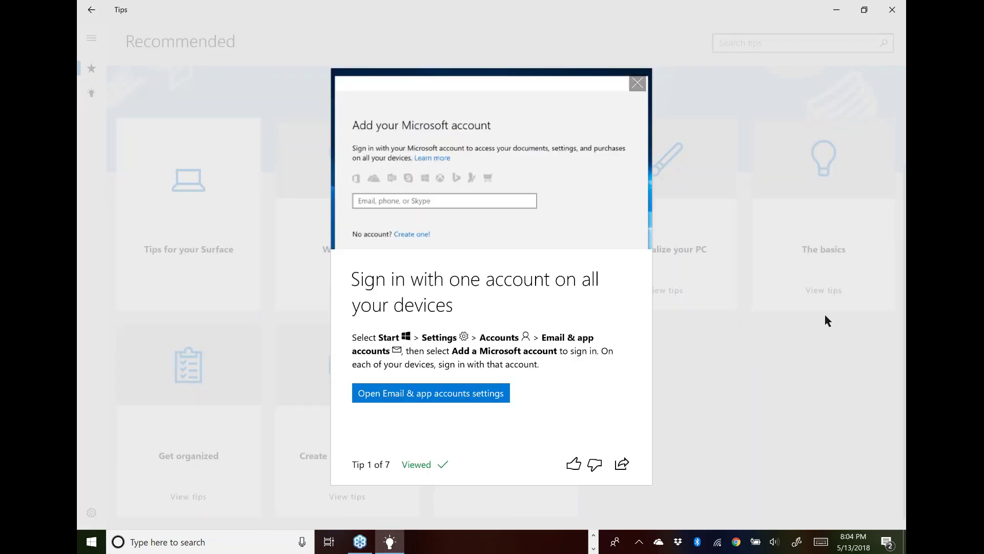
pyautogui.click(637, 83)
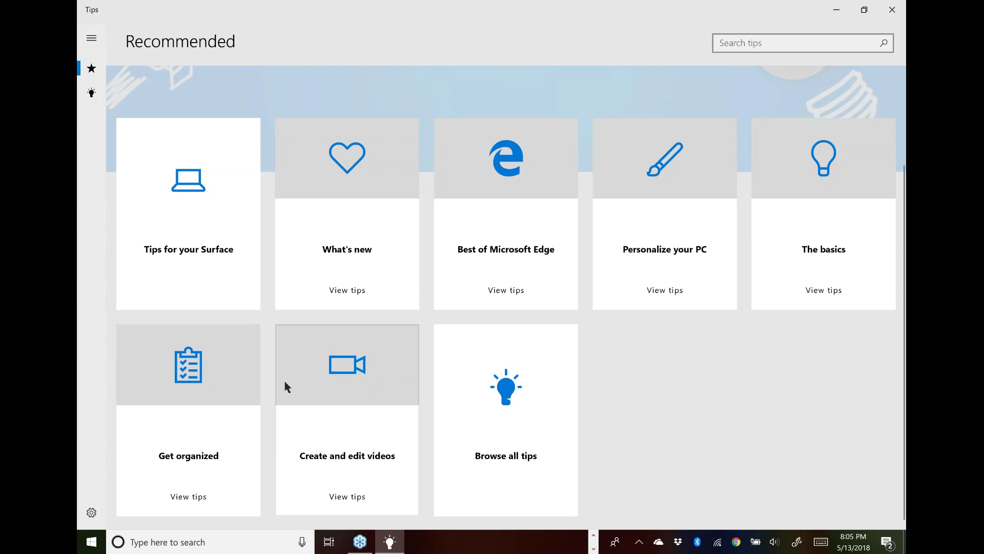
# - Open the What's new tips to read about returning to past activities, then minimize the Tips window
pyautogui.click(348, 252)
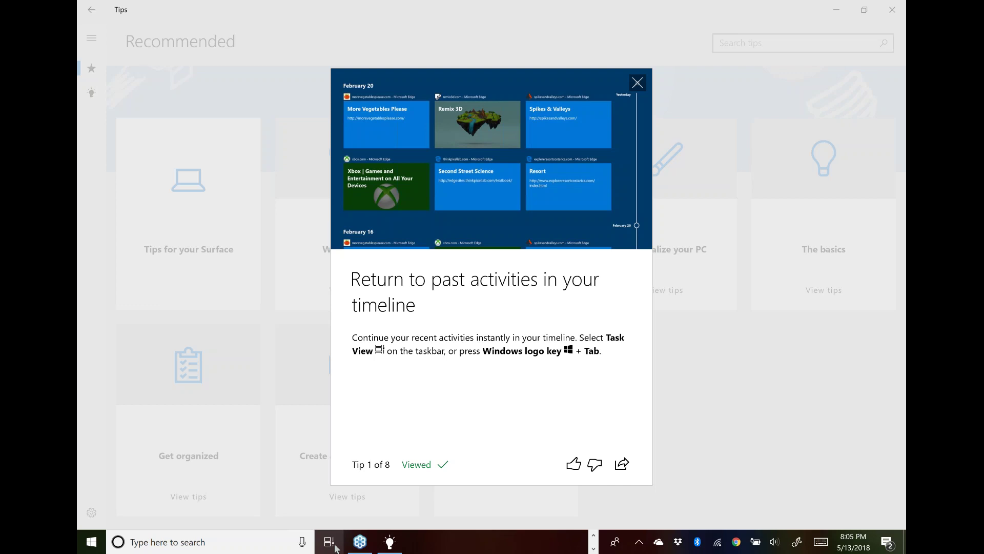
pyautogui.click(846, 12)
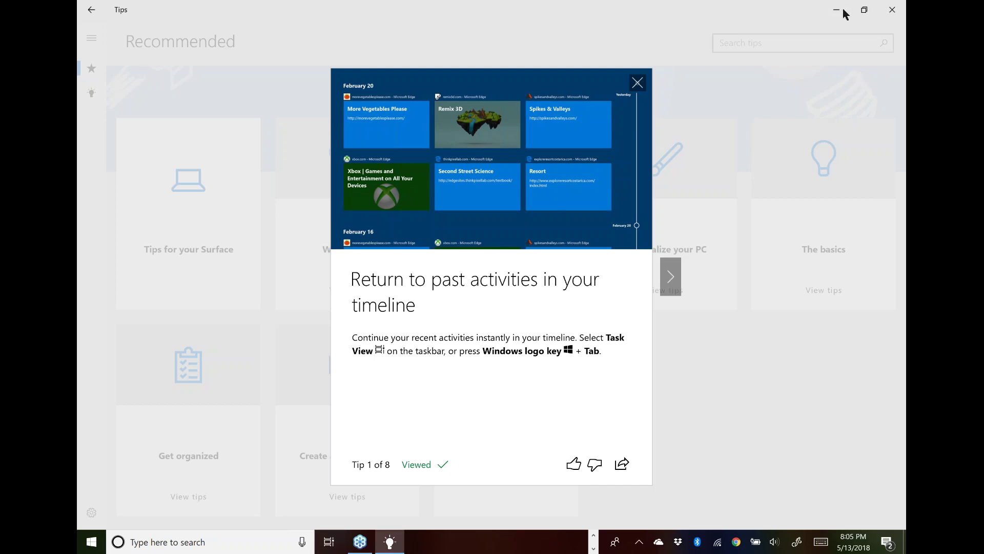
pyautogui.click(843, 10)
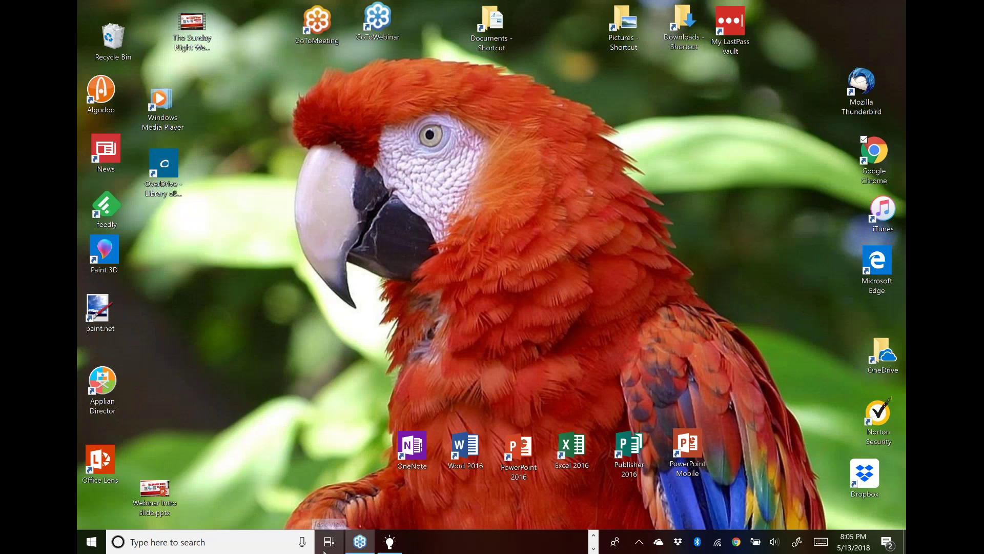
# - Browse the Task View timeline from Now back to the May 9 activities, return to Now and close it
pyautogui.click(325, 550)
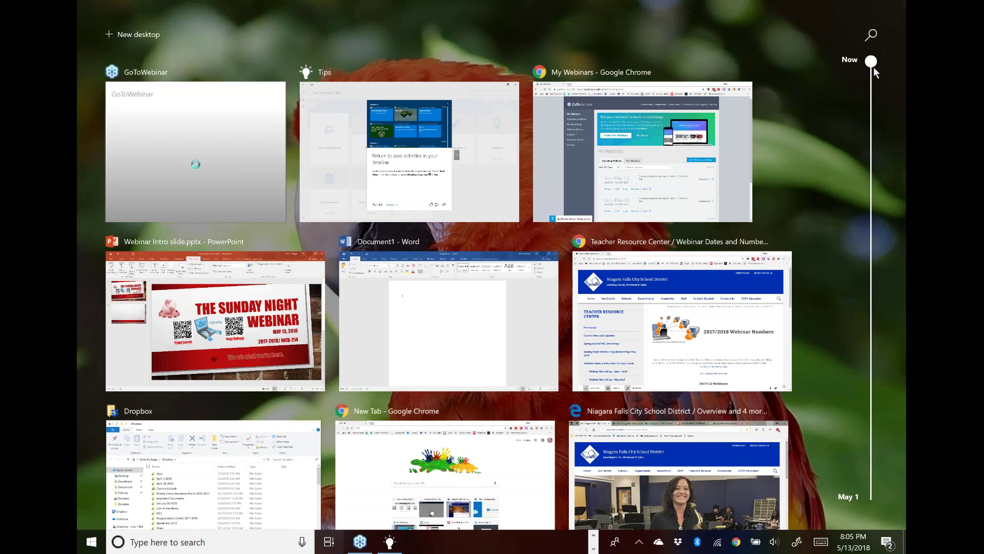
pyautogui.scroll(-2, 873, 66)
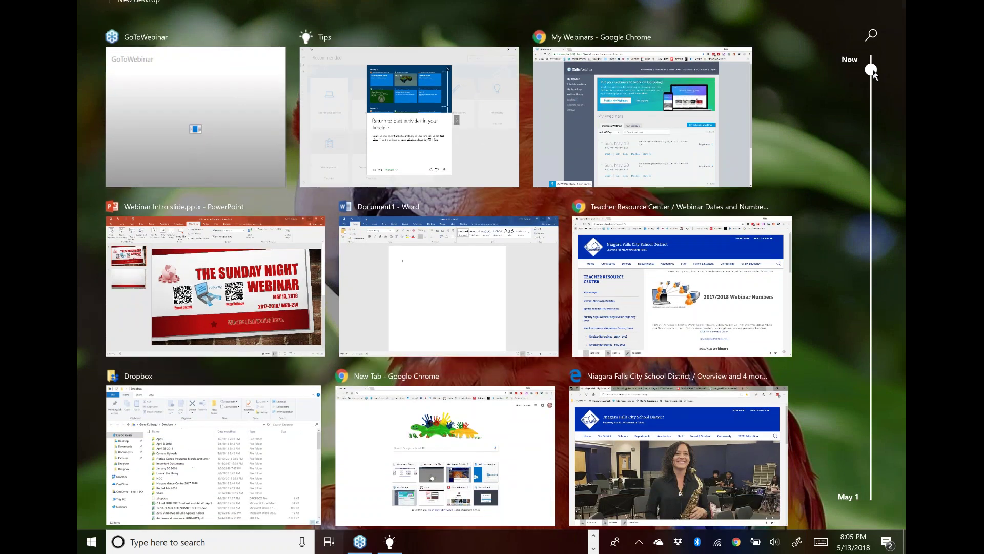
pyautogui.scroll(-1, 874, 73)
pyautogui.scroll(-2, 873, 83)
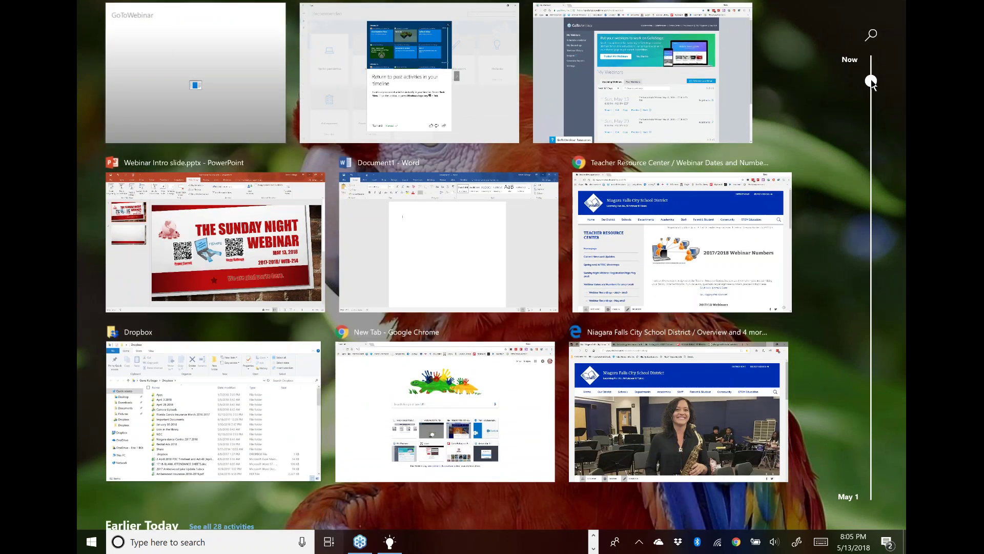
pyautogui.scroll(-1, 873, 85)
pyautogui.moveTo(873, 87); pyautogui.dragTo(855, 157)
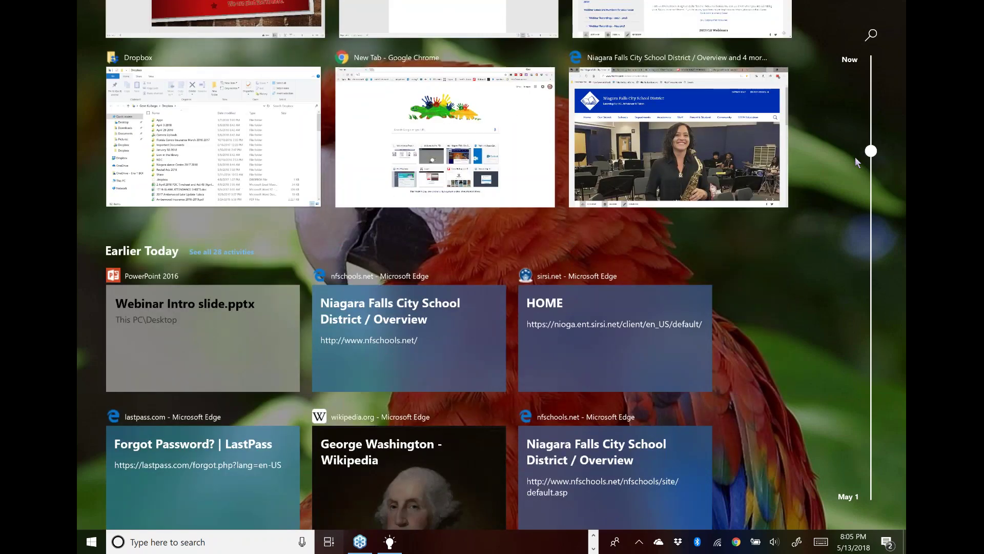
pyautogui.scroll(-3, 749, 229)
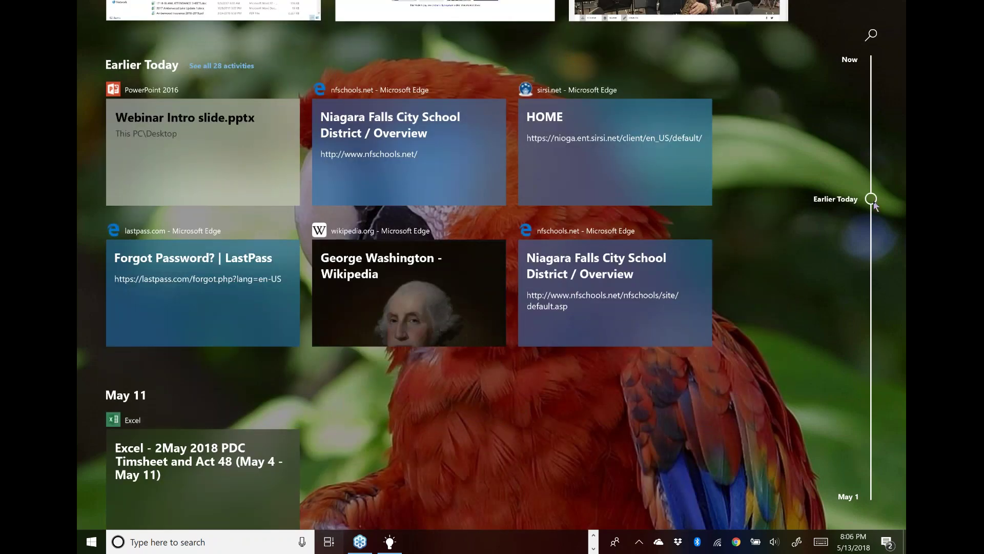
pyautogui.scroll(-3, 610, 255)
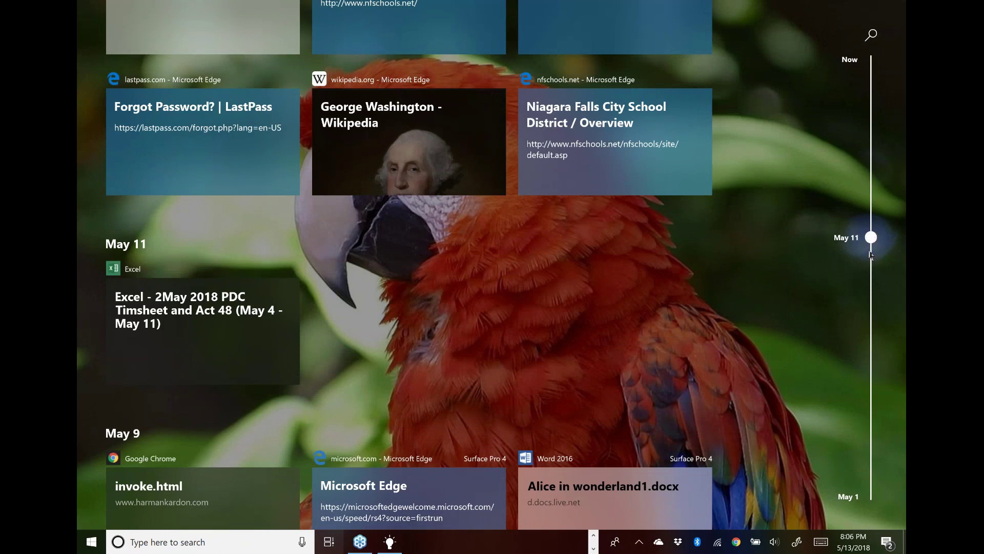
pyautogui.scroll(-5, 870, 254)
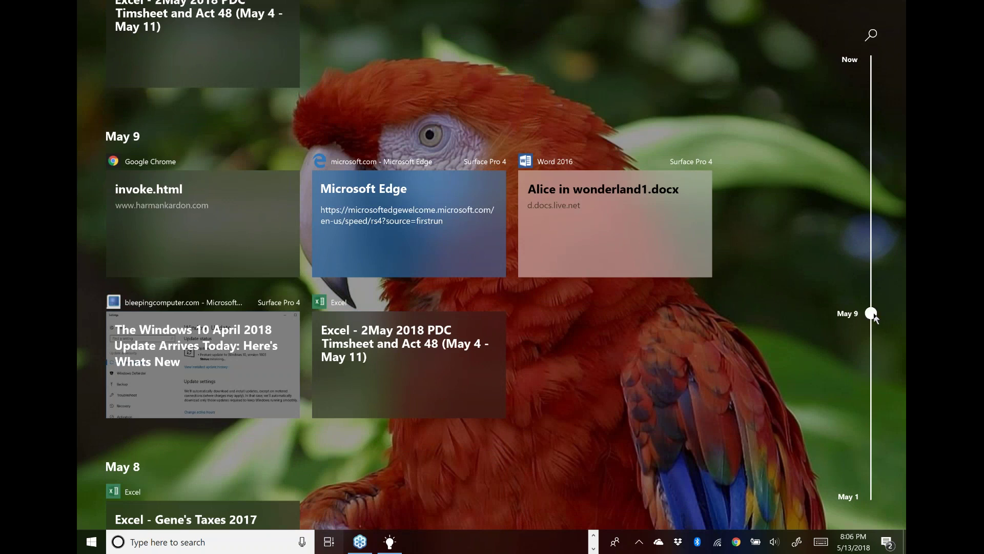
pyautogui.moveTo(874, 318); pyautogui.dragTo(870, 101)
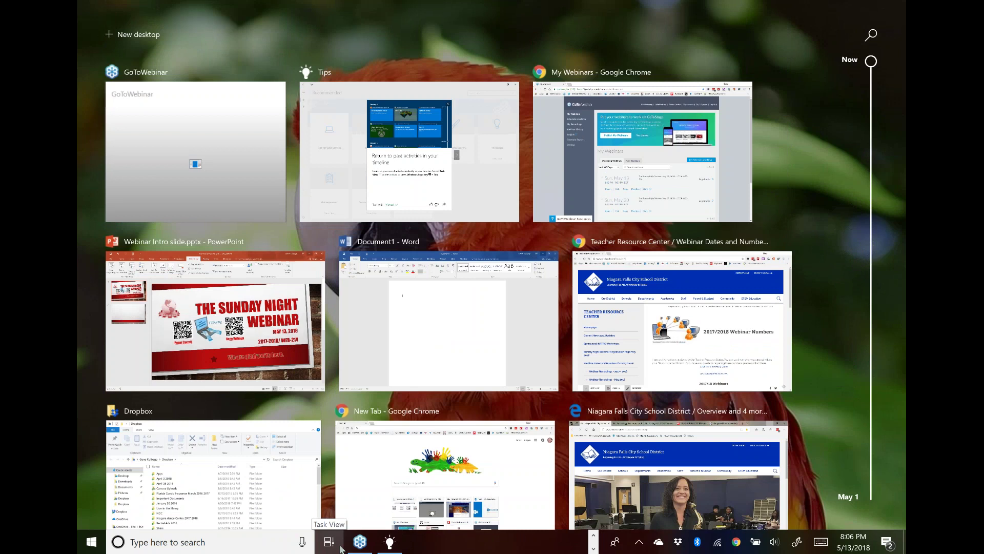
pyautogui.click(339, 548)
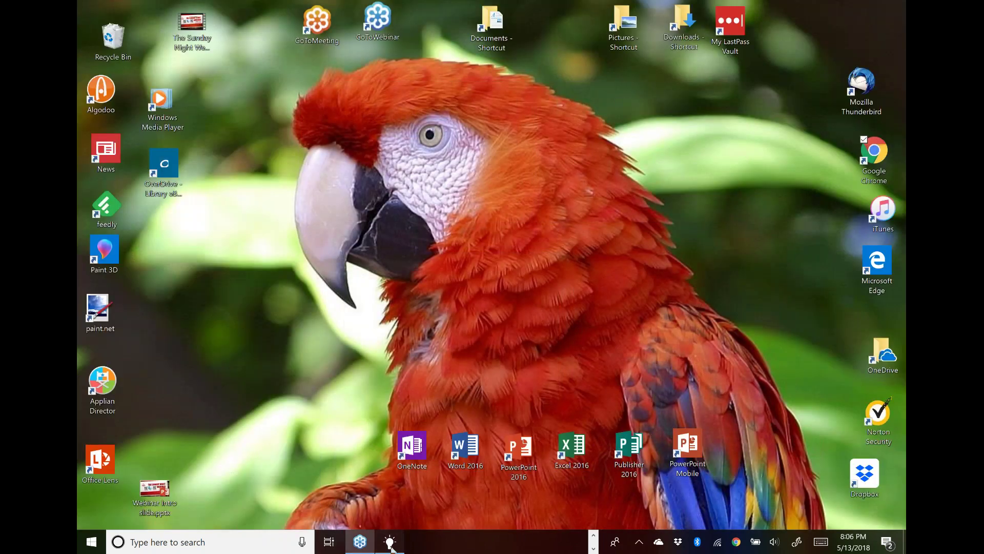
# - Restore the Tips window, then view the Windows Update page under Update & Security and close Windows Settings
pyautogui.click(390, 543)
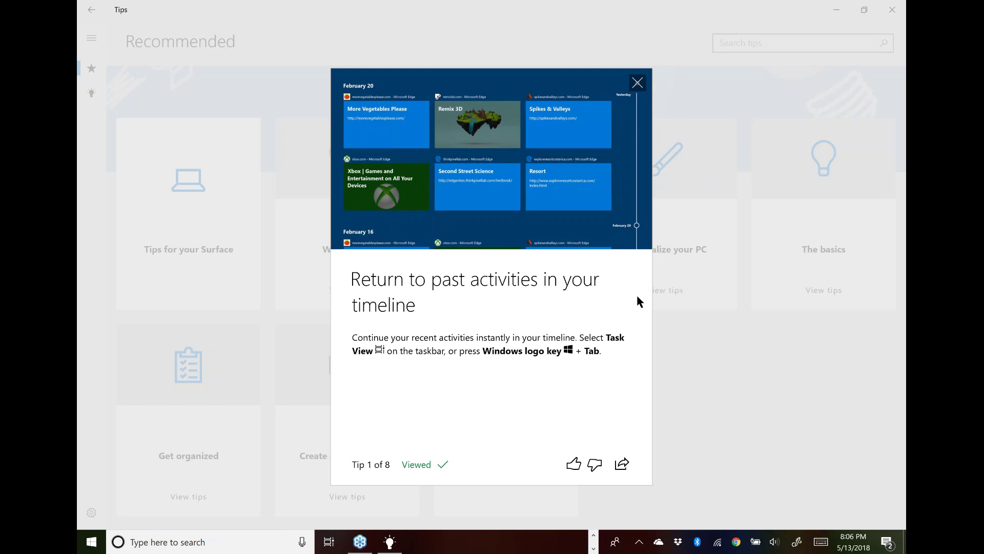
pyautogui.click(93, 544)
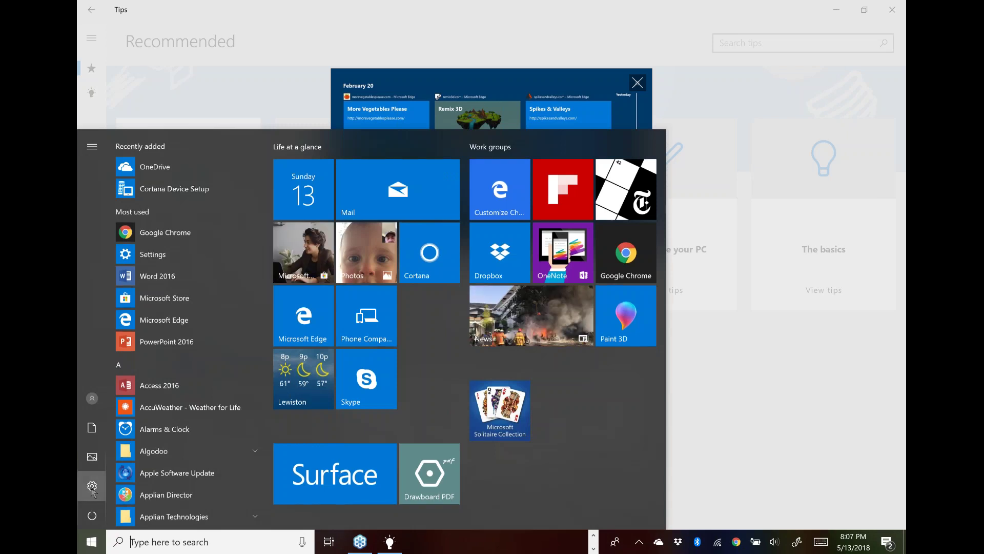
pyautogui.click(94, 493)
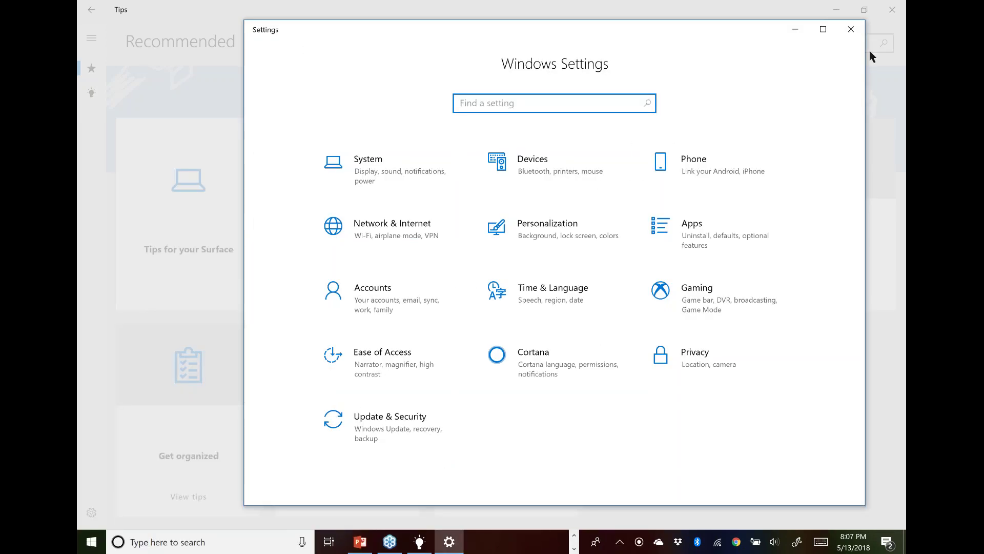
pyautogui.click(379, 421)
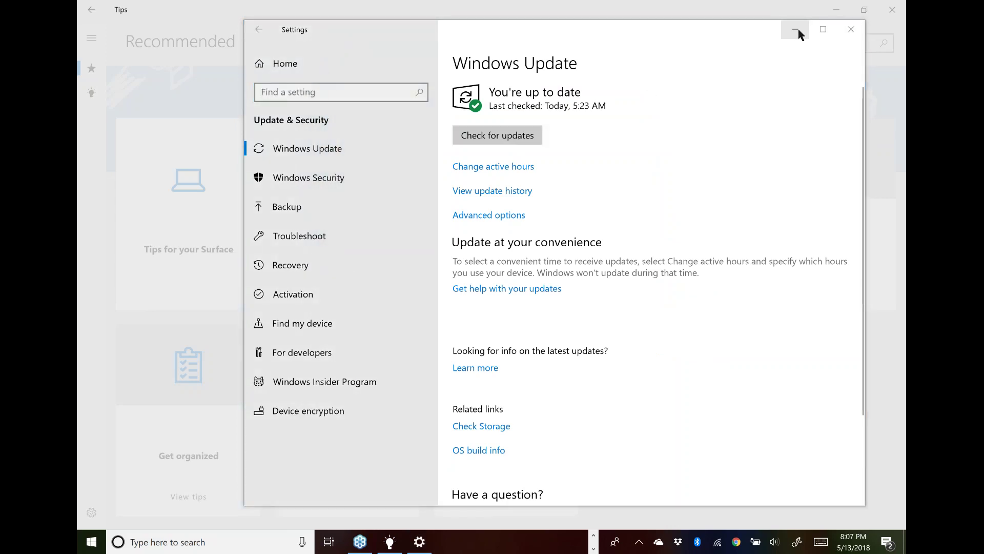
pyautogui.click(851, 29)
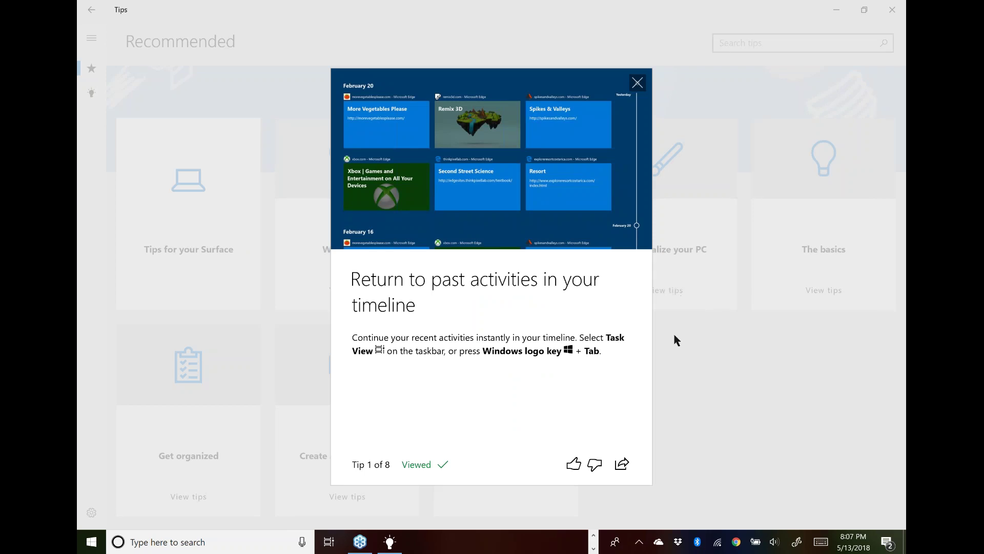
# - Read through the What's new tips up to tip 5, "Add emoji from your keyboard"
pyautogui.moveTo(680, 335)
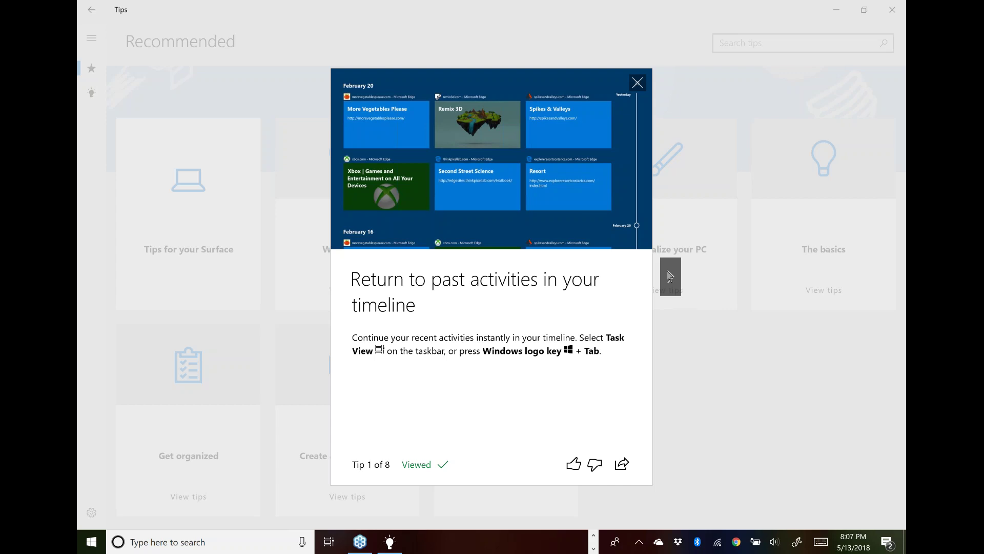
pyautogui.click(329, 542)
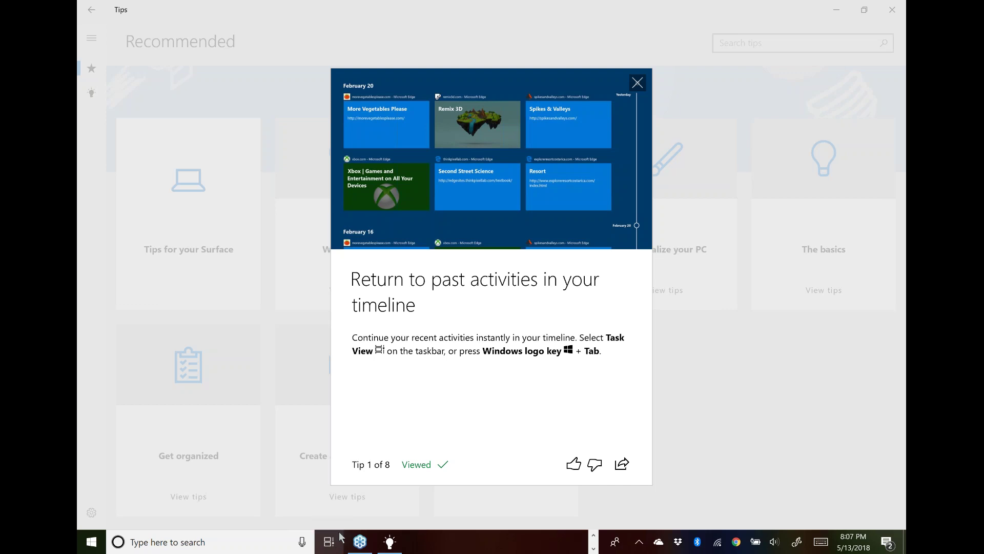
pyautogui.click(672, 284)
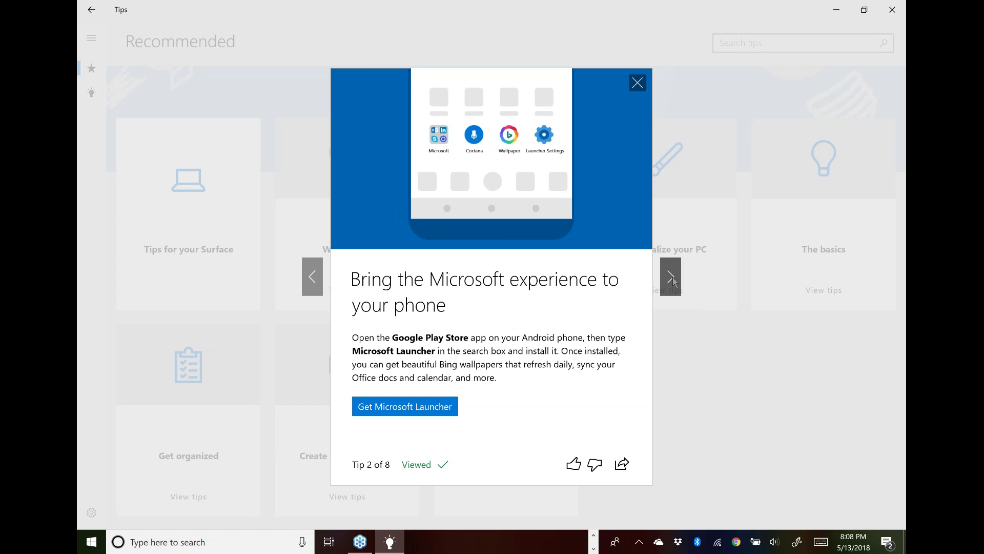
pyautogui.click(671, 277)
pyautogui.click(671, 277)
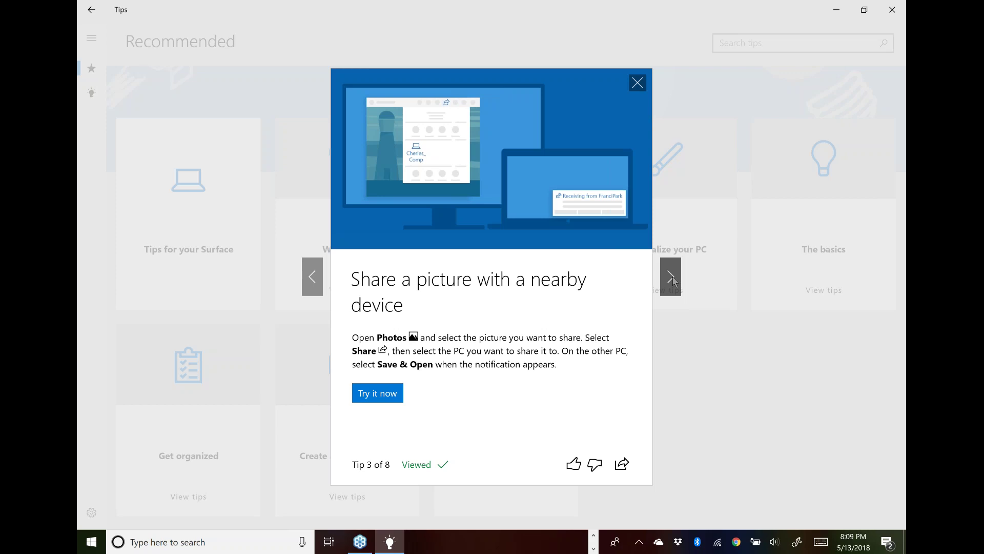
pyautogui.click(672, 279)
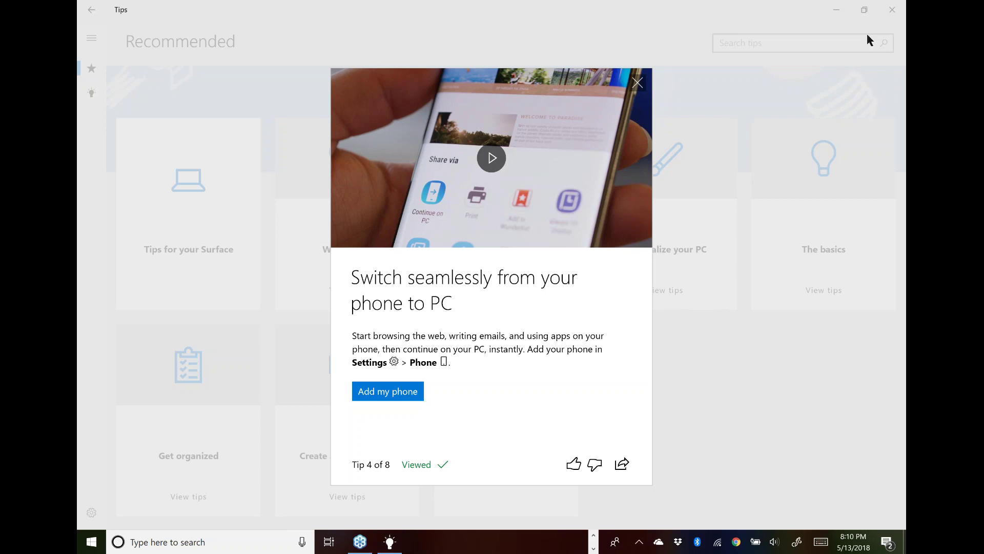
pyautogui.moveTo(626, 209)
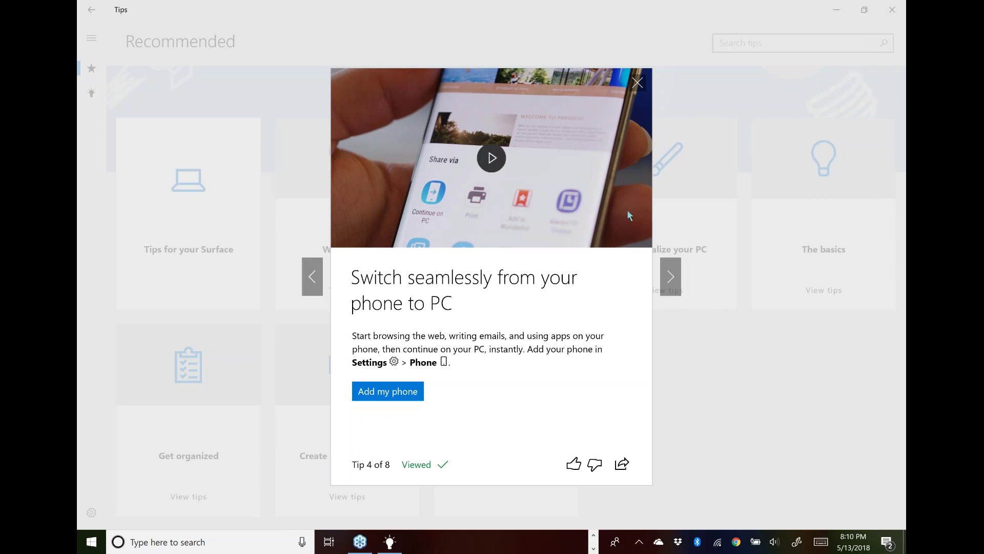
pyautogui.click(674, 276)
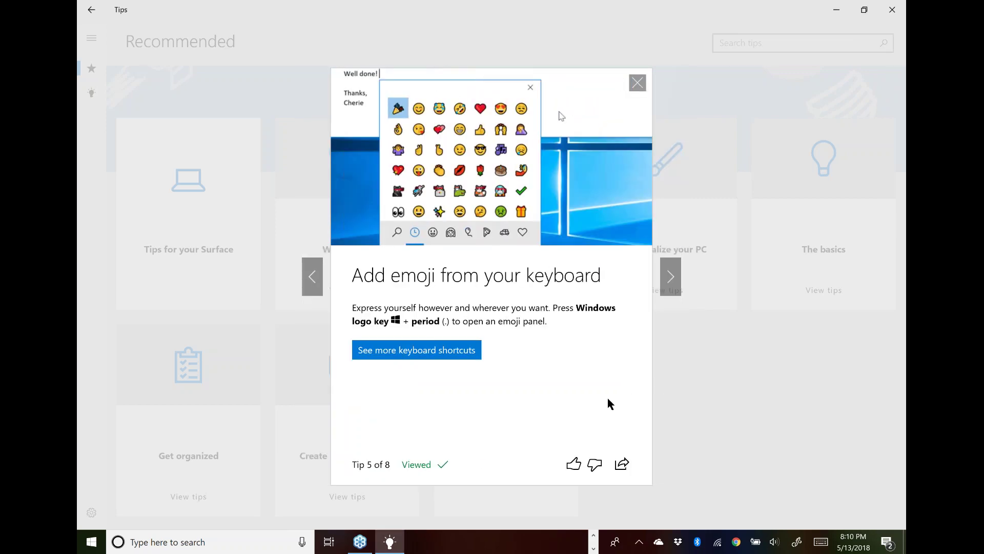
# - Minimize Tips, create a blank document in Word 2016 and move its window higher on the desktop
pyautogui.click(839, 12)
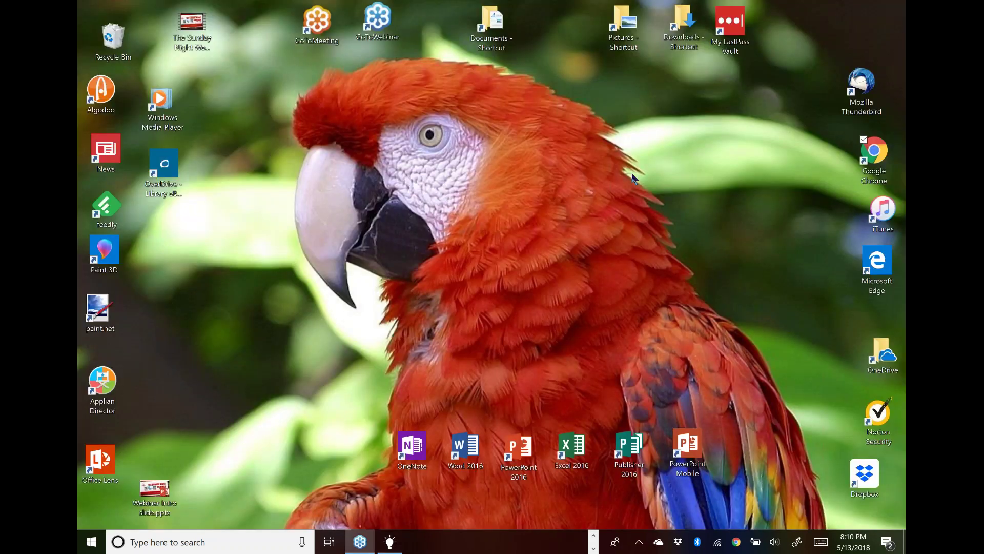
pyautogui.doubleClick(453, 440)
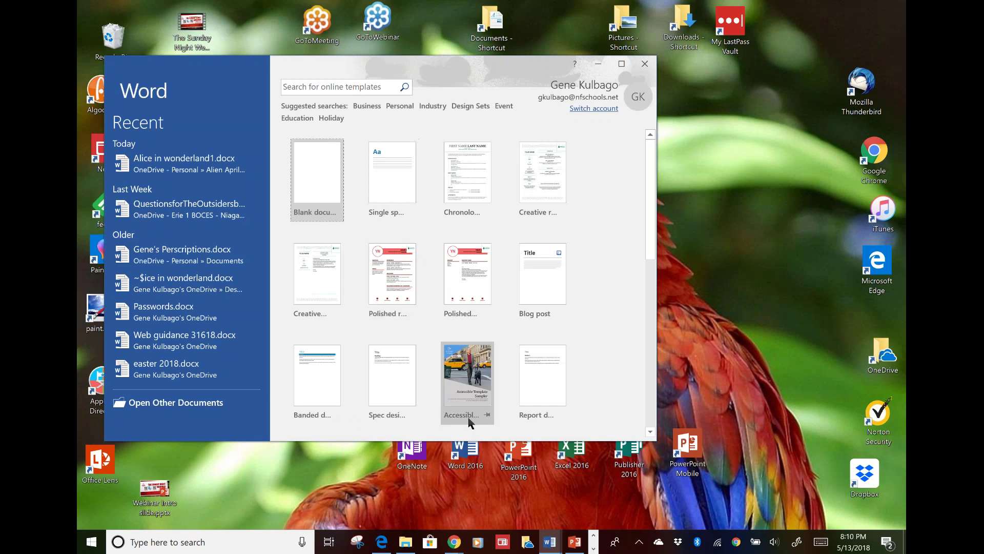
pyautogui.click(322, 193)
pyautogui.moveTo(464, 69); pyautogui.dragTo(560, 24)
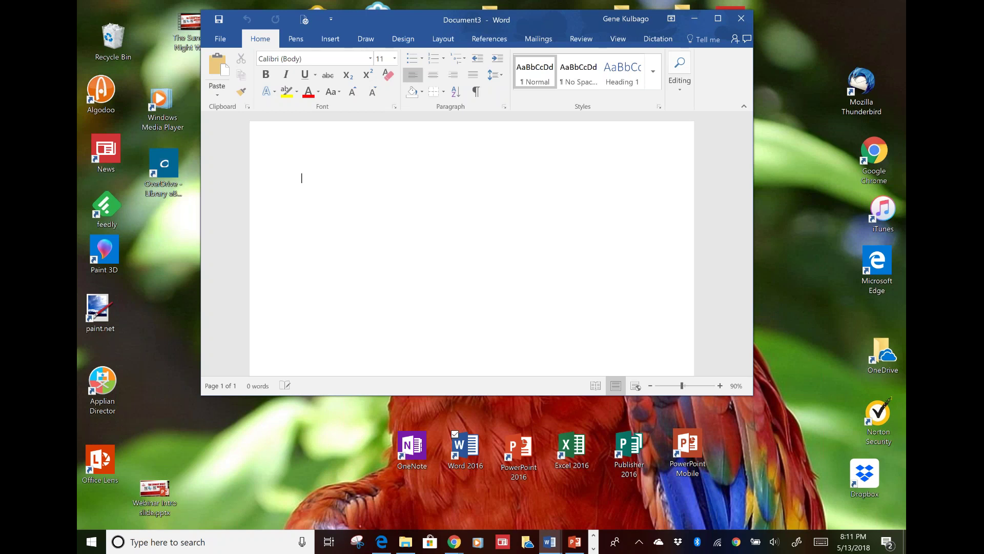
# - Insert the man shrugging, rolling-on-the-floor laughing and red heart emoji into the blank document from the emoji panel, and close the panel
pyautogui.press('super+period')
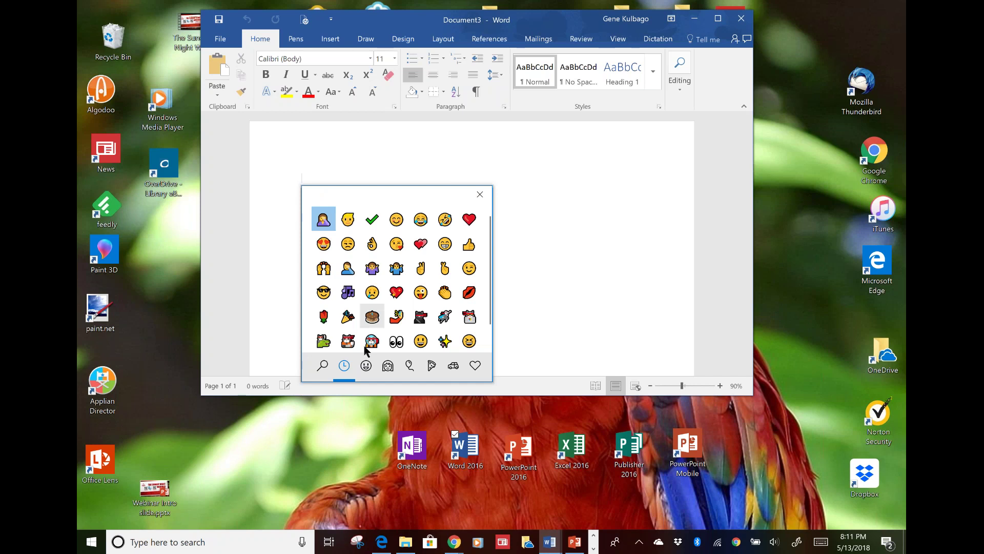
pyautogui.click(396, 268)
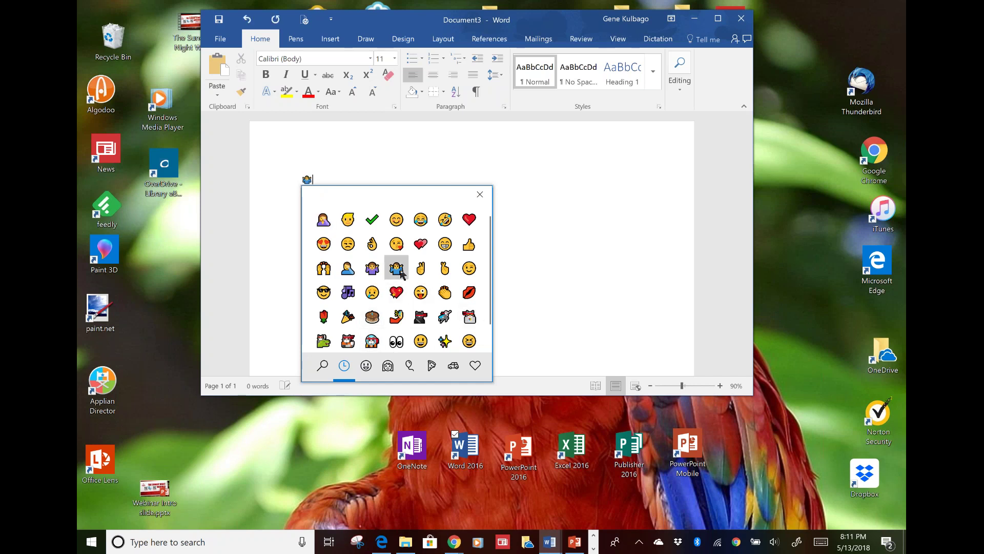
pyautogui.click(444, 220)
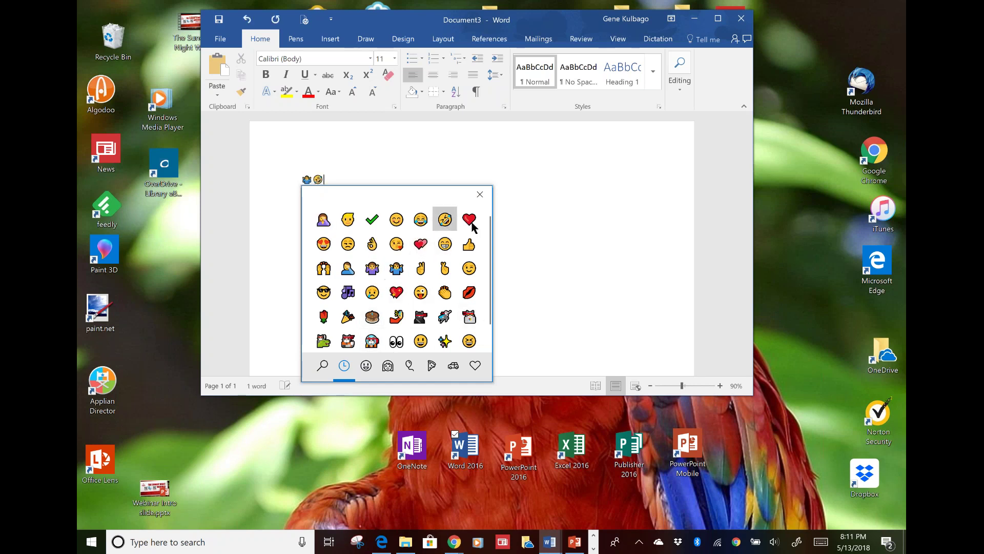
pyautogui.click(467, 220)
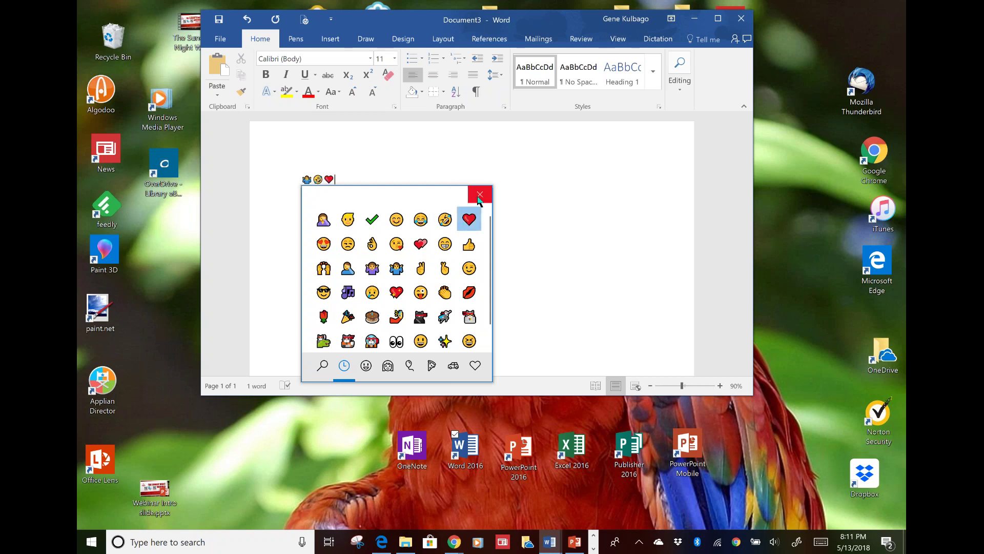
pyautogui.click(481, 200)
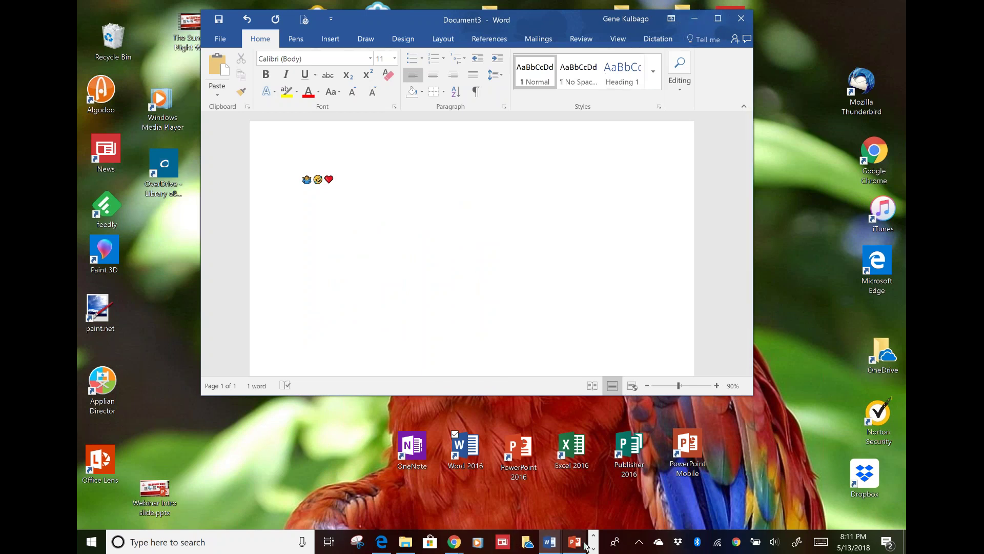
# - Switch back to the Tips app and advance to tip 6, "Talk instead of type"
pyautogui.moveTo(584, 543)
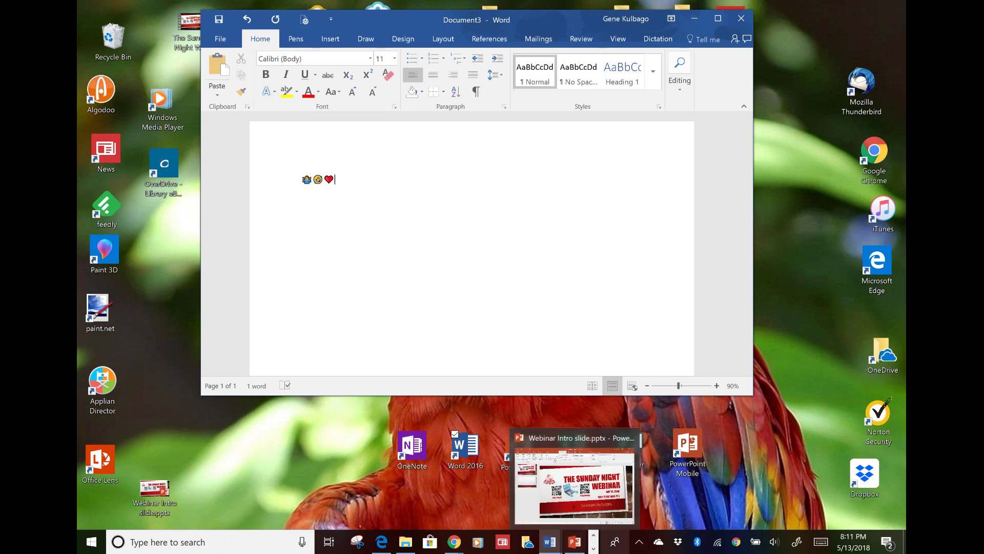
pyautogui.click(593, 548)
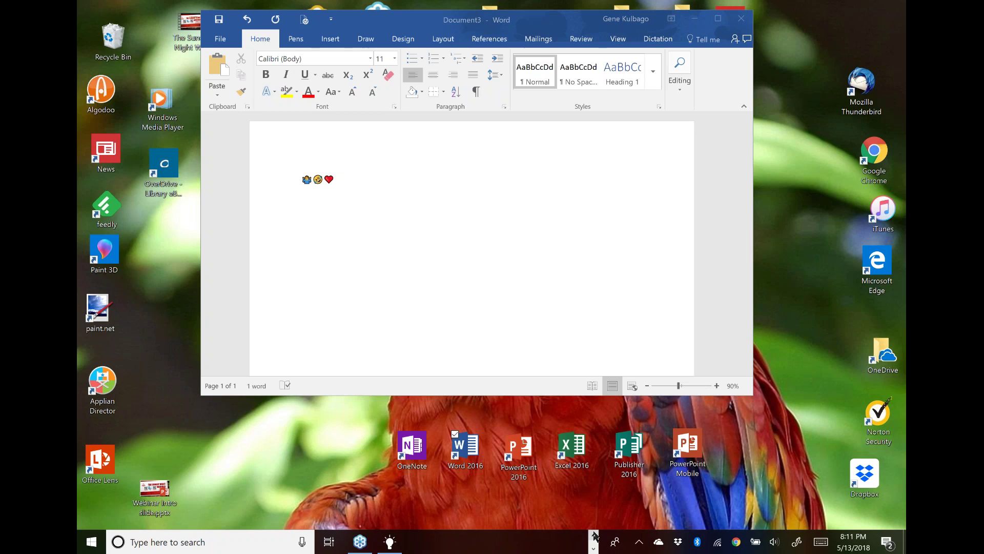
pyautogui.click(593, 535)
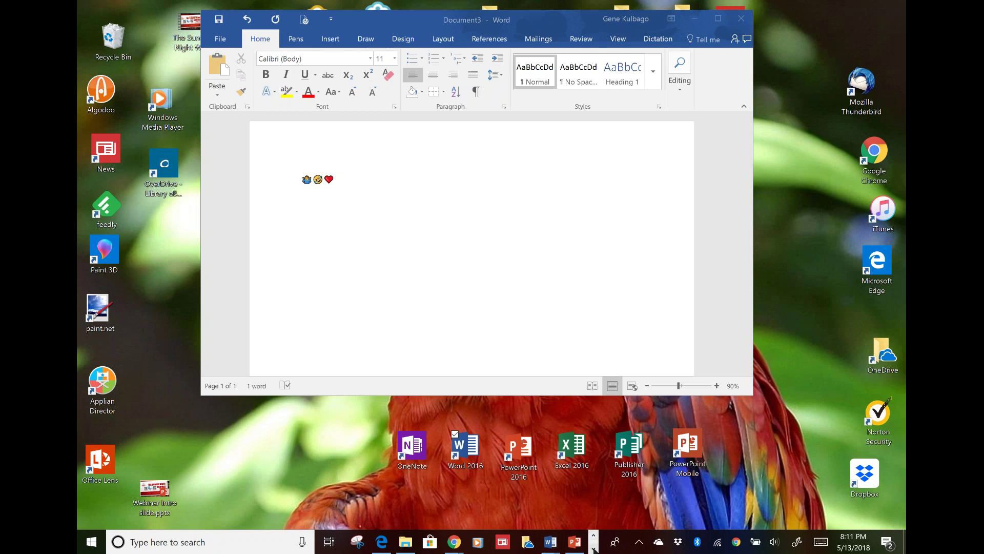
pyautogui.click(594, 547)
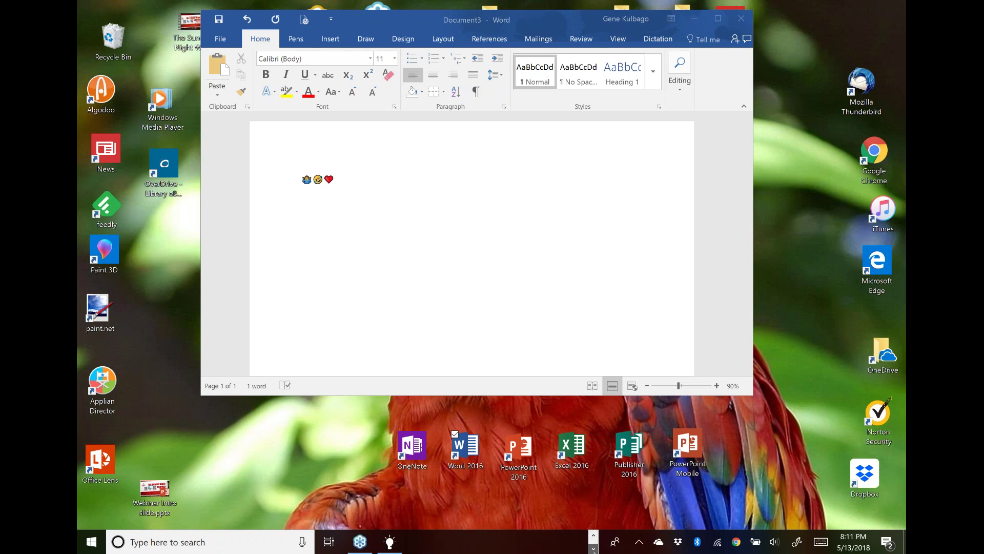
pyautogui.click(389, 543)
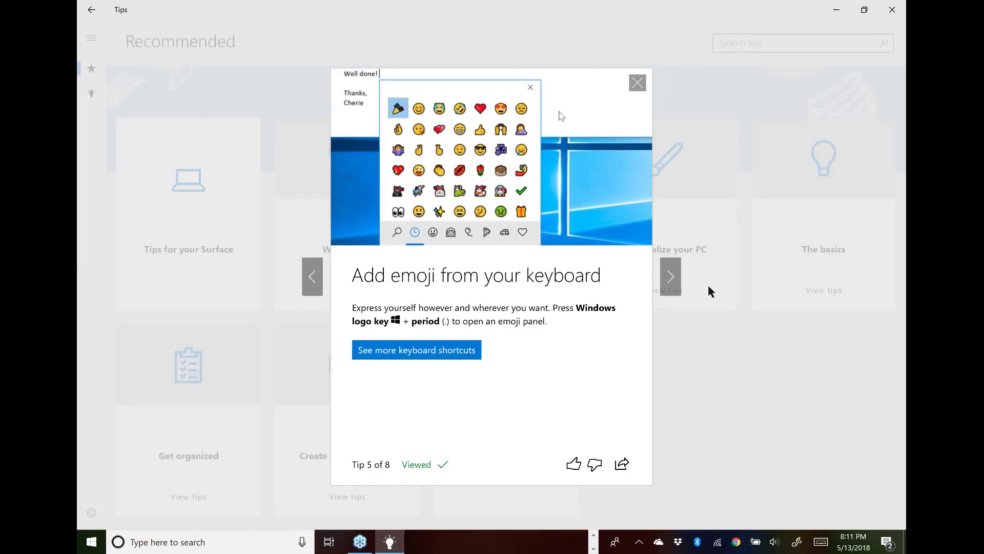
pyautogui.click(671, 277)
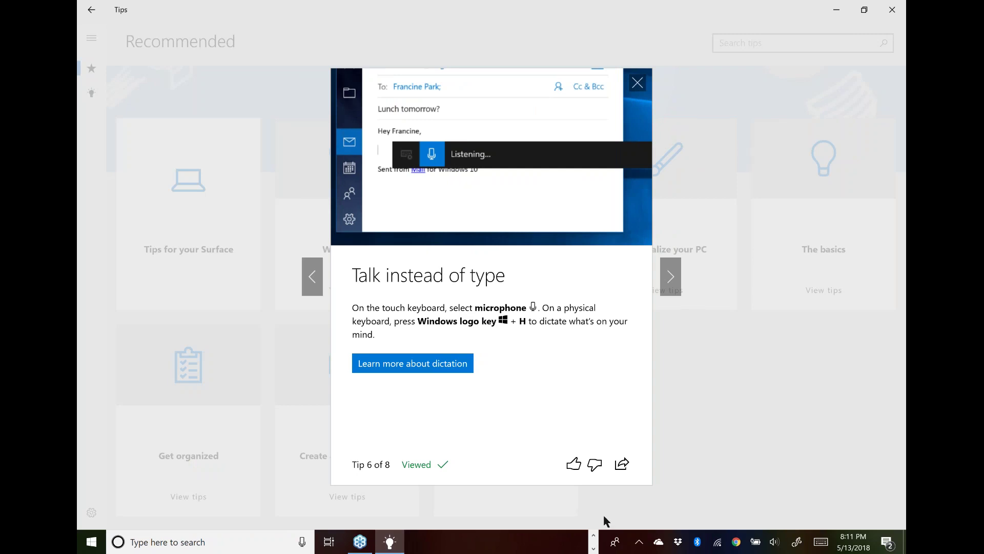
# - Minimize Tips, maximize the Word window and delete the three emoji from the document
pyautogui.click(593, 536)
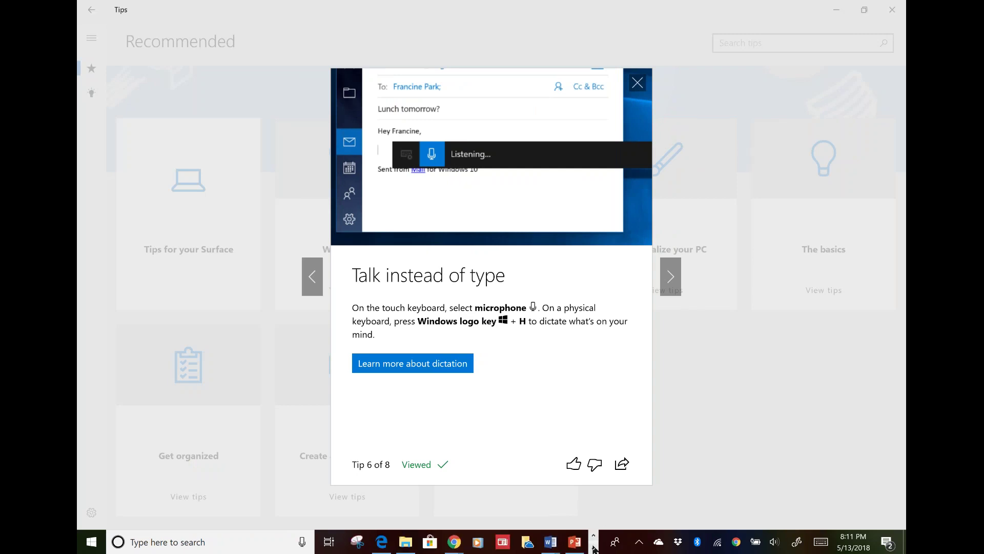
pyautogui.click(593, 548)
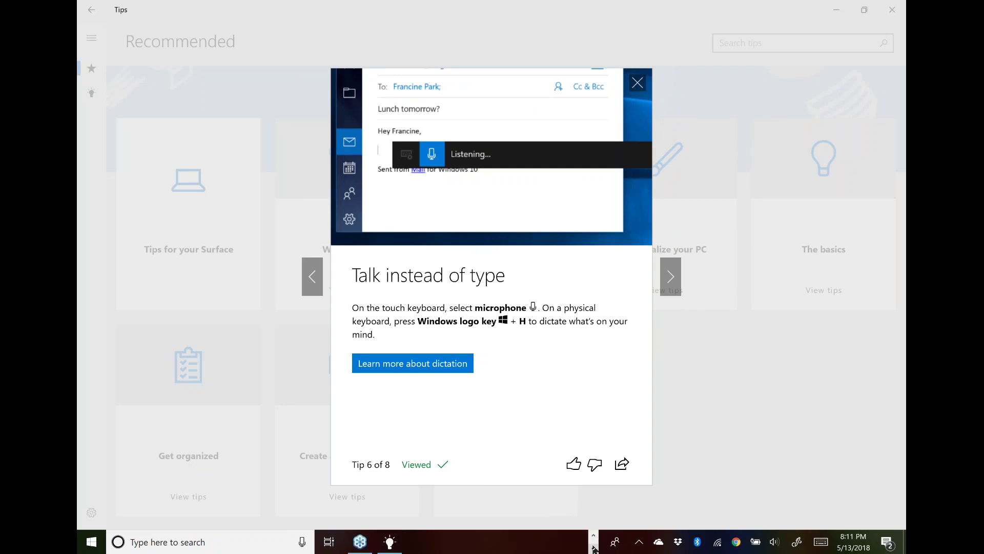
pyautogui.click(839, 9)
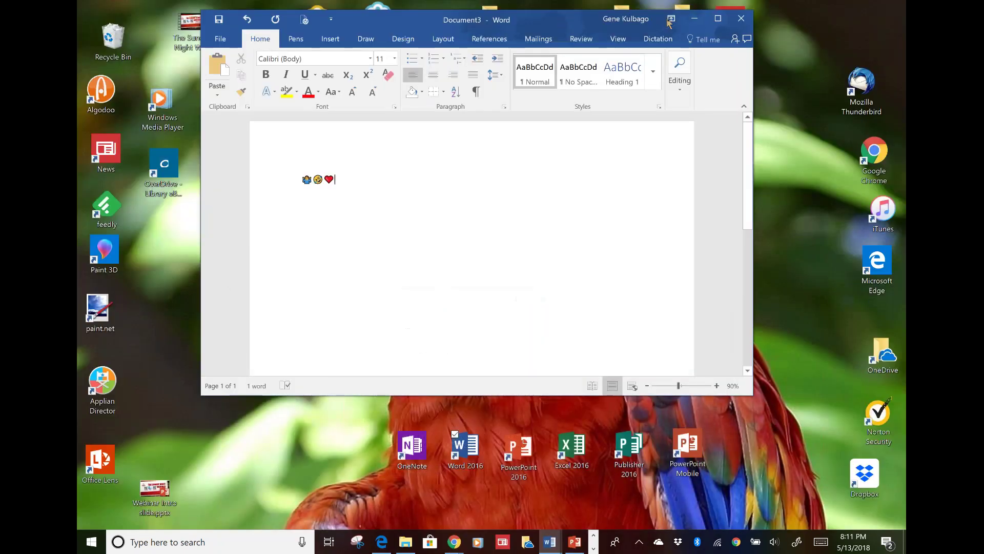
pyautogui.click(718, 19)
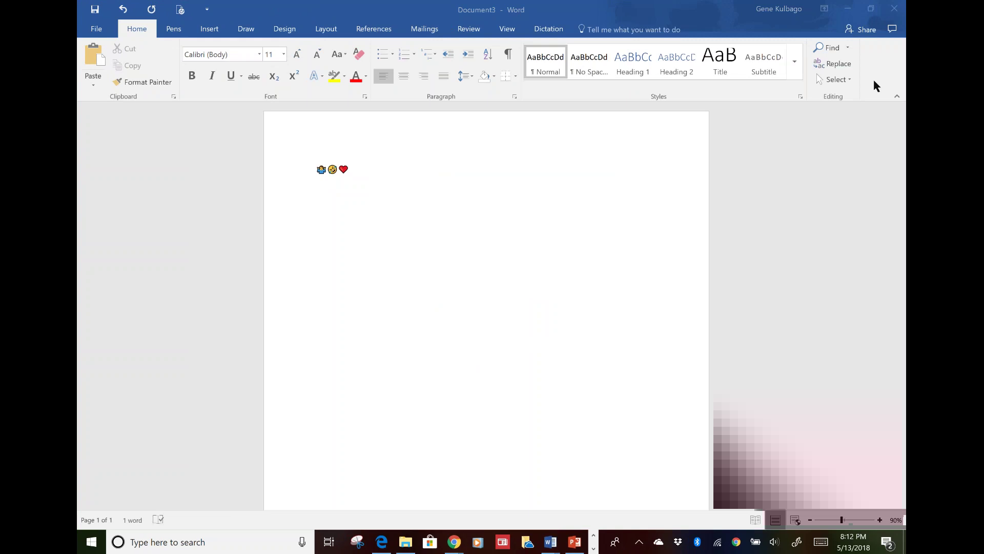
pyautogui.click(361, 167)
pyautogui.press('BackSpace')
pyautogui.press('BackSpace')
pyautogui.press('BackSpace')
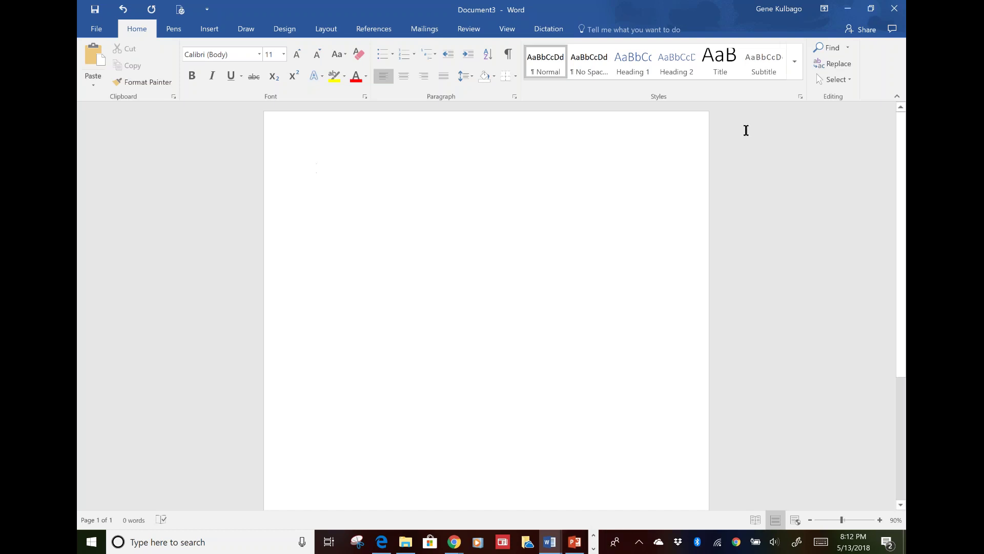
# - Dictate "The letter H You'll see that It is now Copying whatever I say." into the document and stop listening
pyautogui.press('super+h')
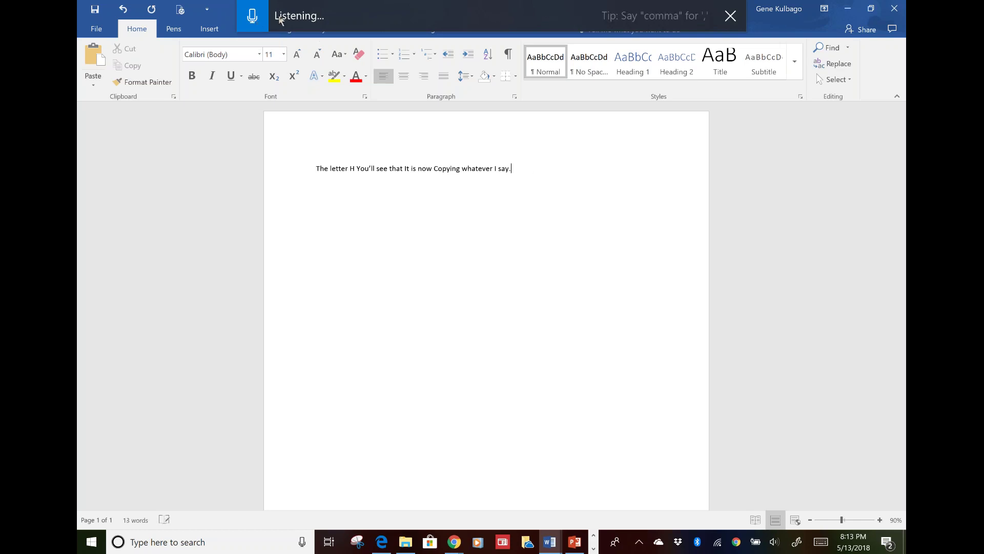
pyautogui.click(250, 17)
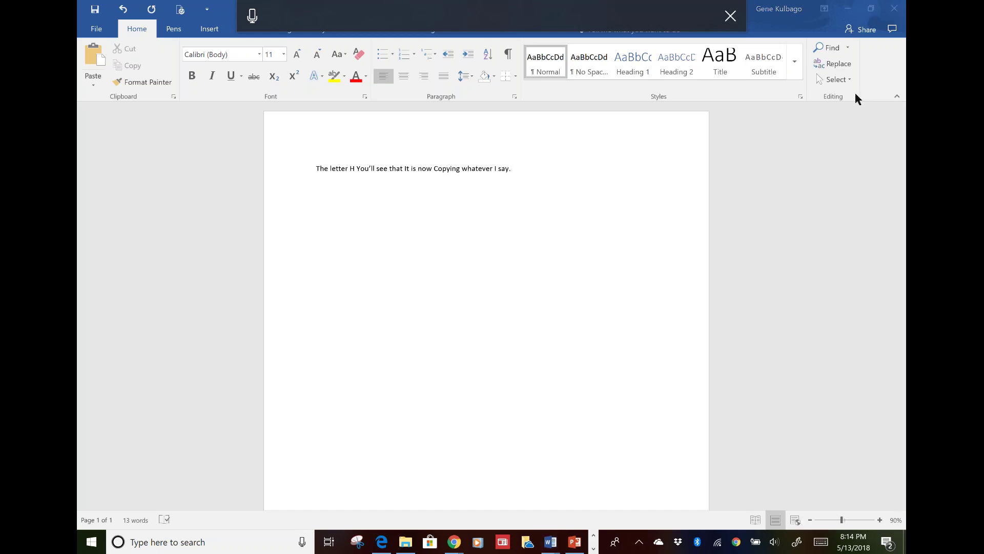
# - Look at the taskbar options for showing the touch keyboard button and dismiss them without changes
pyautogui.click(819, 543)
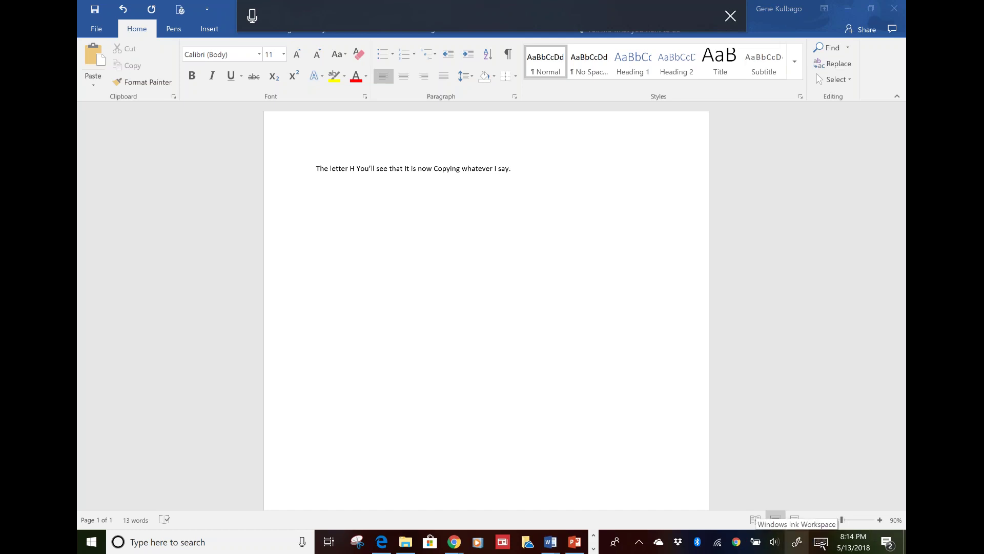
pyautogui.rightClick(634, 538)
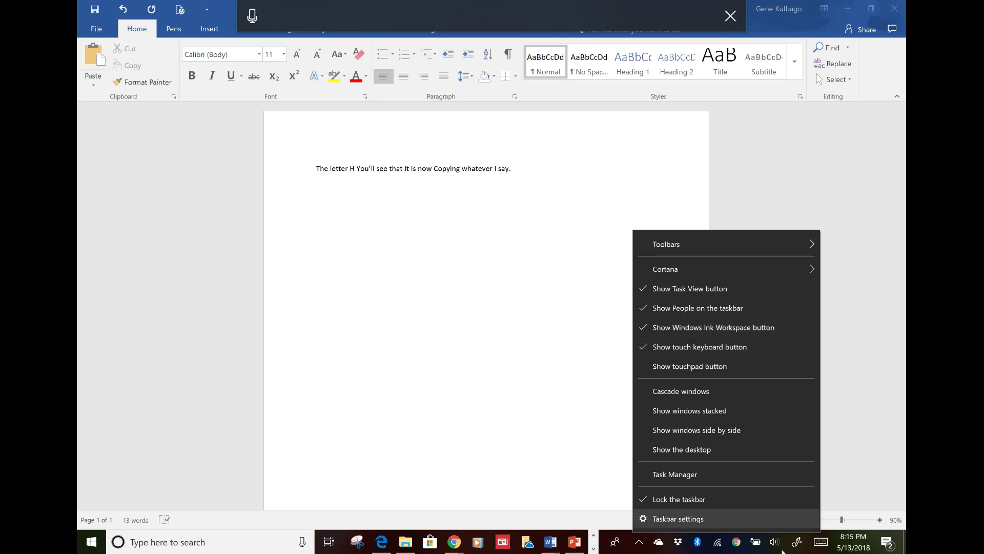
pyautogui.click(602, 324)
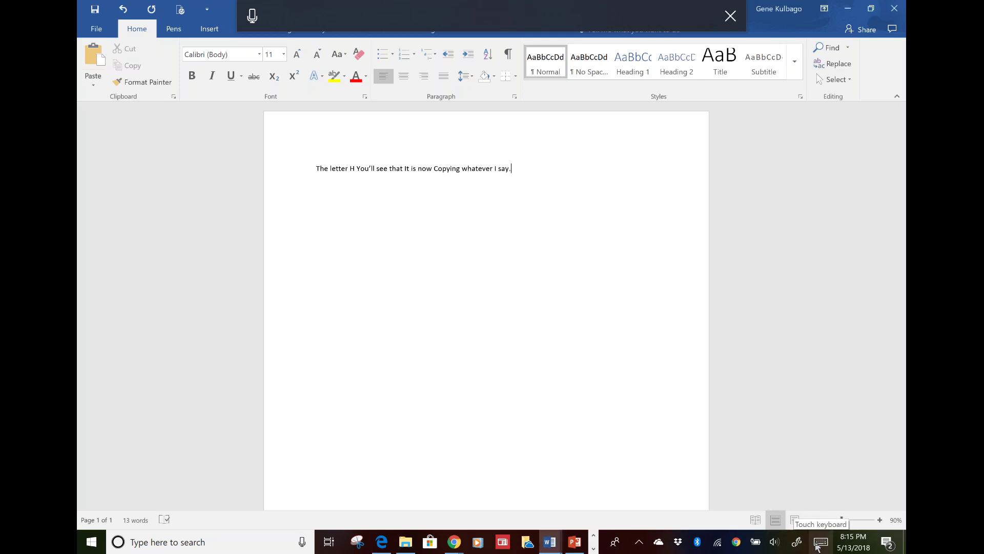
# - Open the touch keyboard and switch it from handwriting input to the default keyboard layout
pyautogui.click(820, 542)
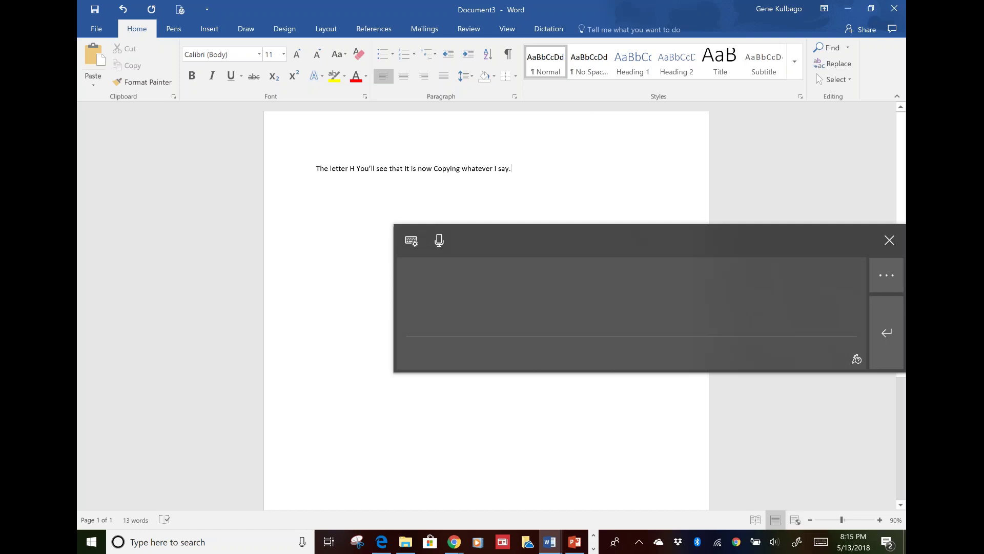
pyautogui.click(411, 240)
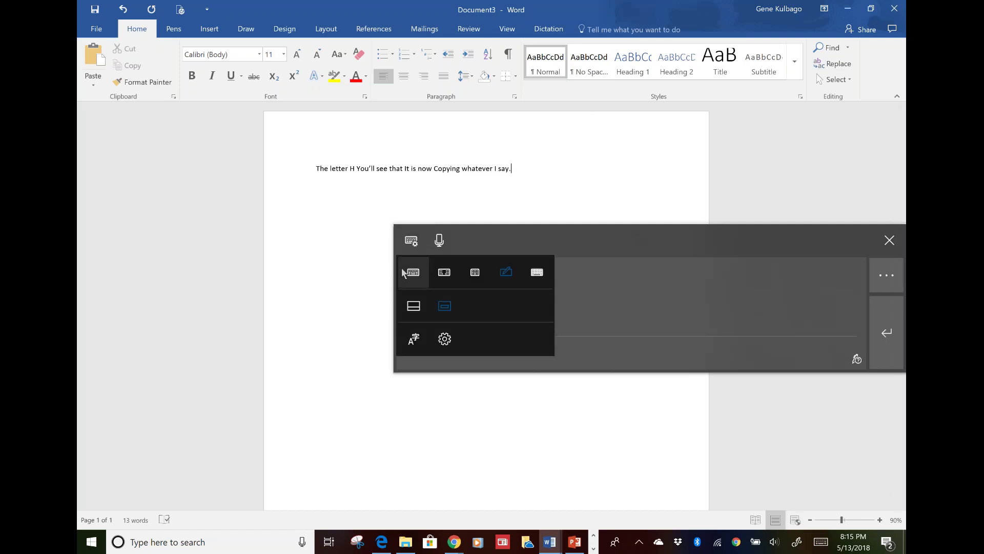
pyautogui.click(408, 276)
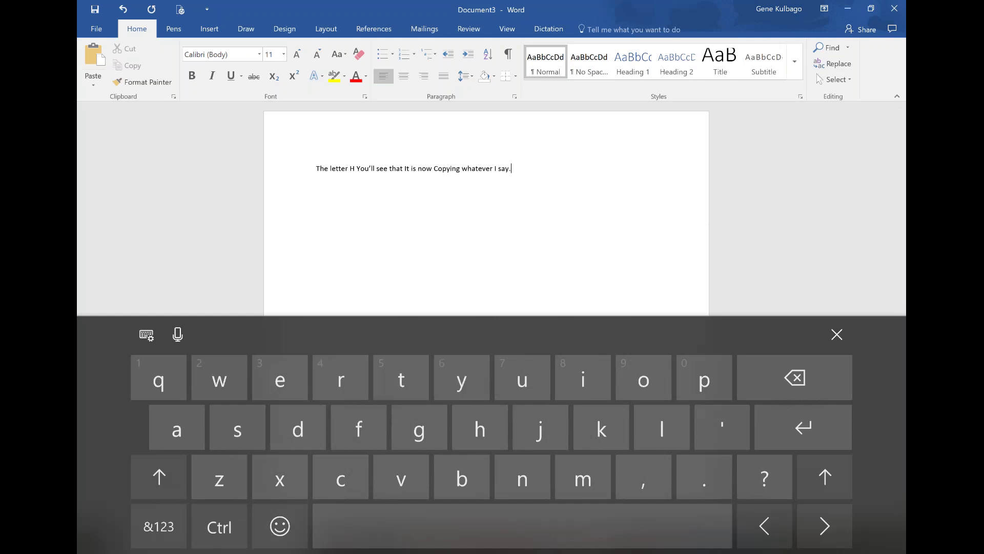
# - Enter the test letters "yuijjk" at the end of the sentence with the touch keyboard, erase them and close the keyboard
pyautogui.click(511, 178)
pyautogui.write('y')
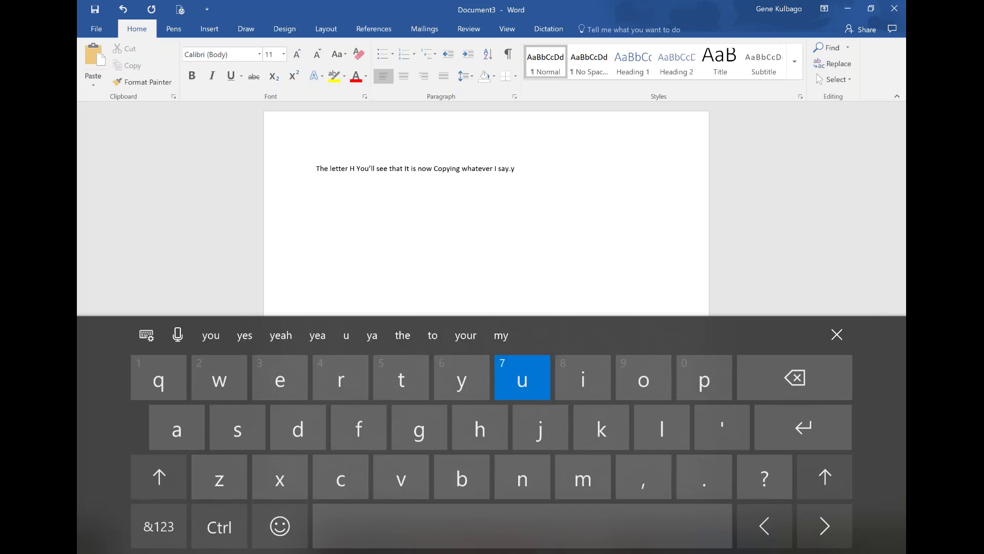
pyautogui.write('uijjk')
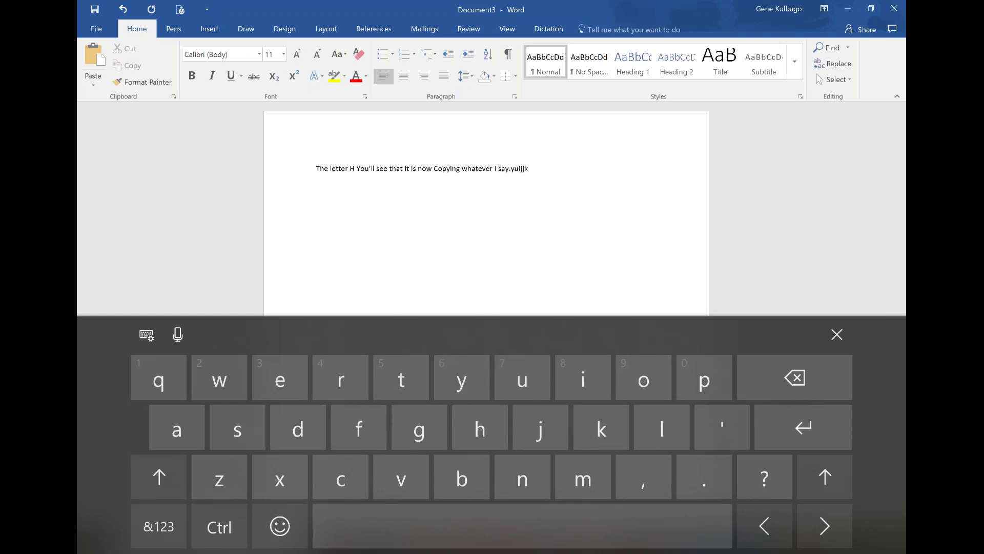
pyautogui.press('BackSpace')
pyautogui.press('BackSpace')
pyautogui.press('BackSpace')
pyautogui.press('BackSpace')
pyautogui.press('BackSpace')
pyautogui.press('BackSpace')
pyautogui.click(837, 334)
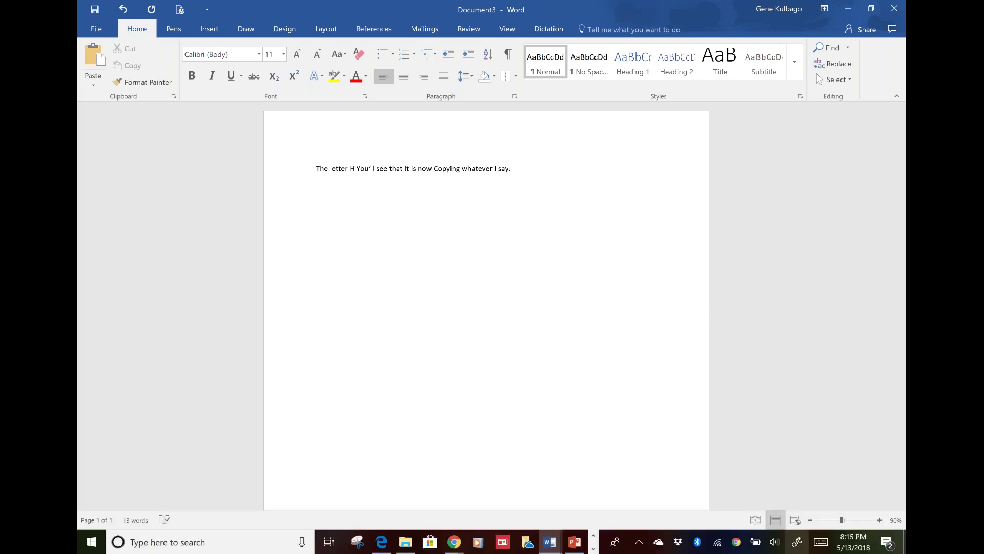
# - Dictate "Wants a pawn a time There were 3 little bears." through the touch keyboard, view its emoji page and close the keyboard
pyautogui.click(822, 542)
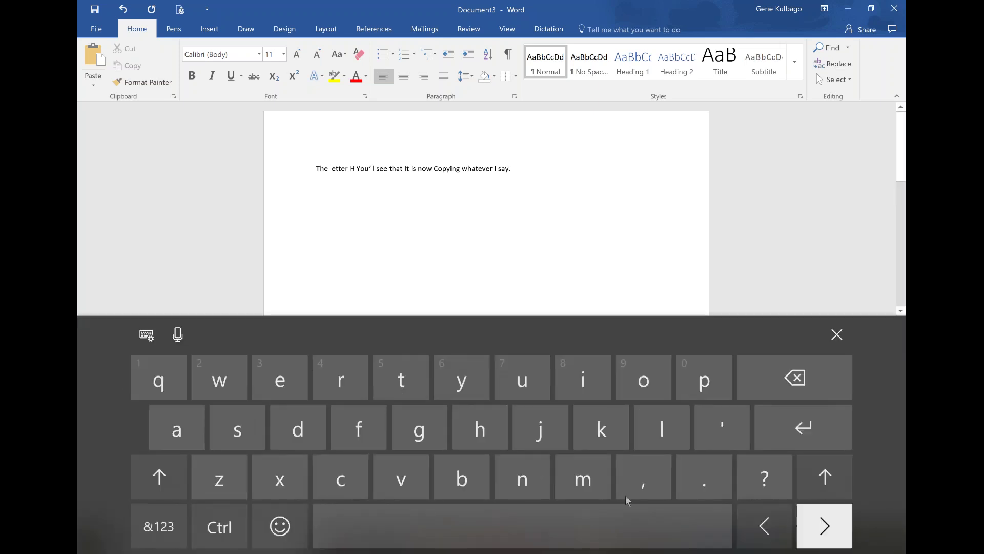
pyautogui.click(179, 336)
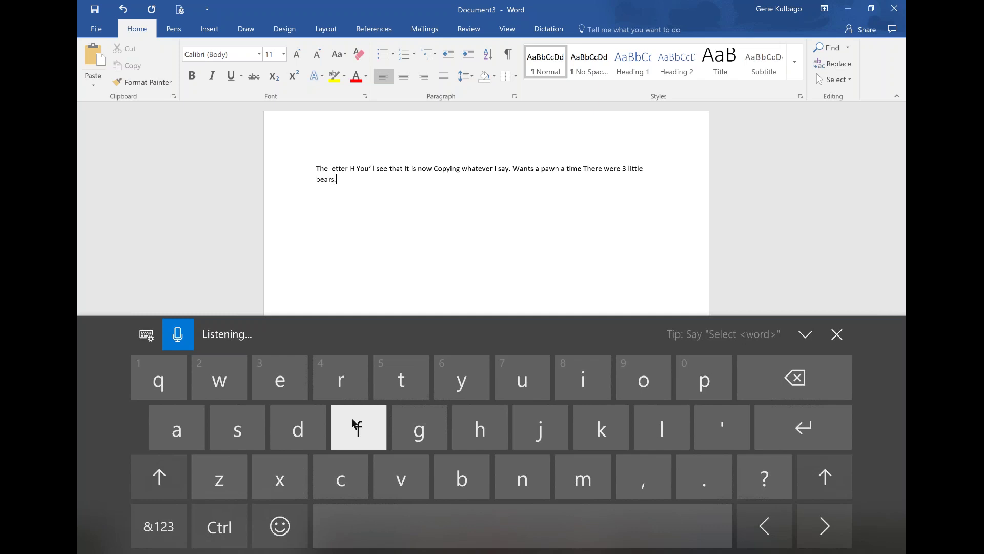
pyautogui.click(191, 335)
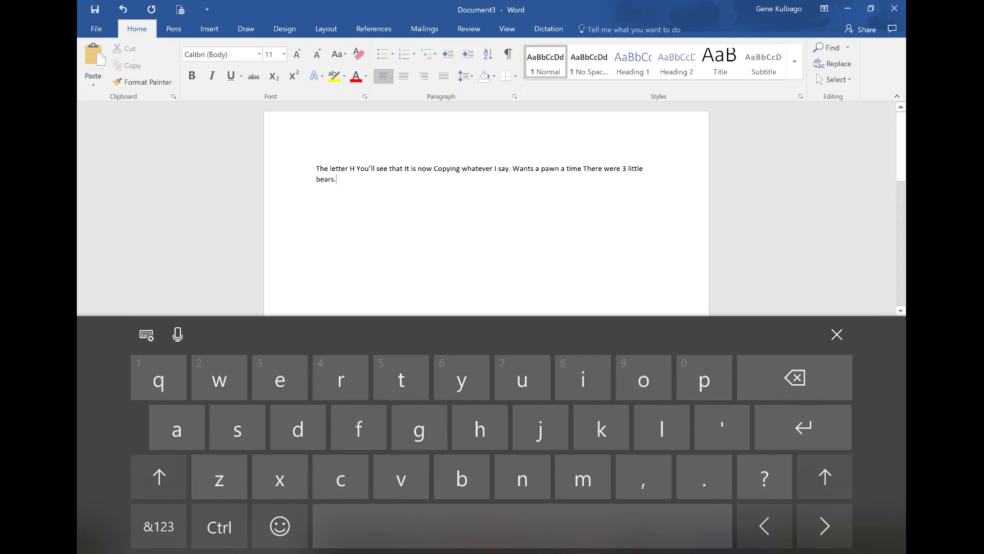
pyautogui.click(292, 532)
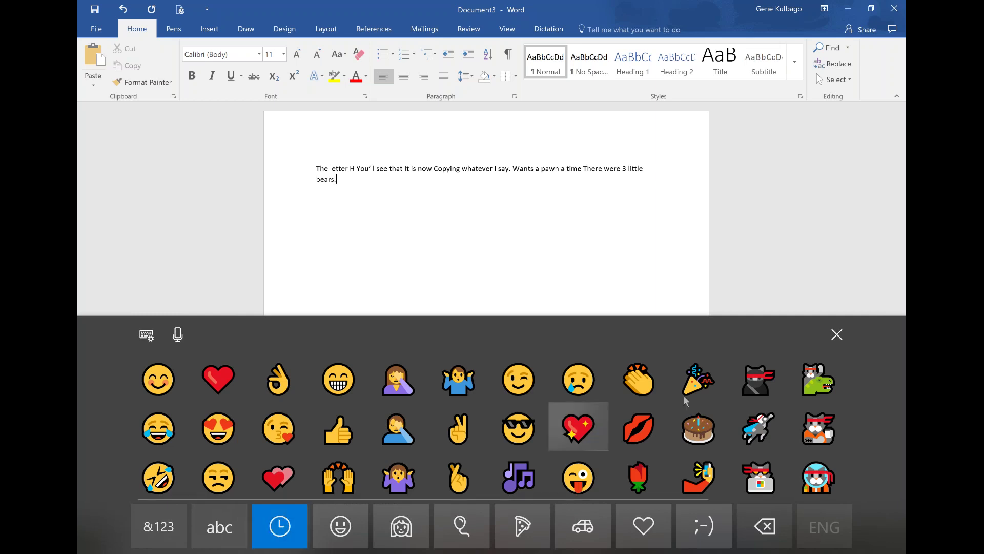
pyautogui.click(838, 336)
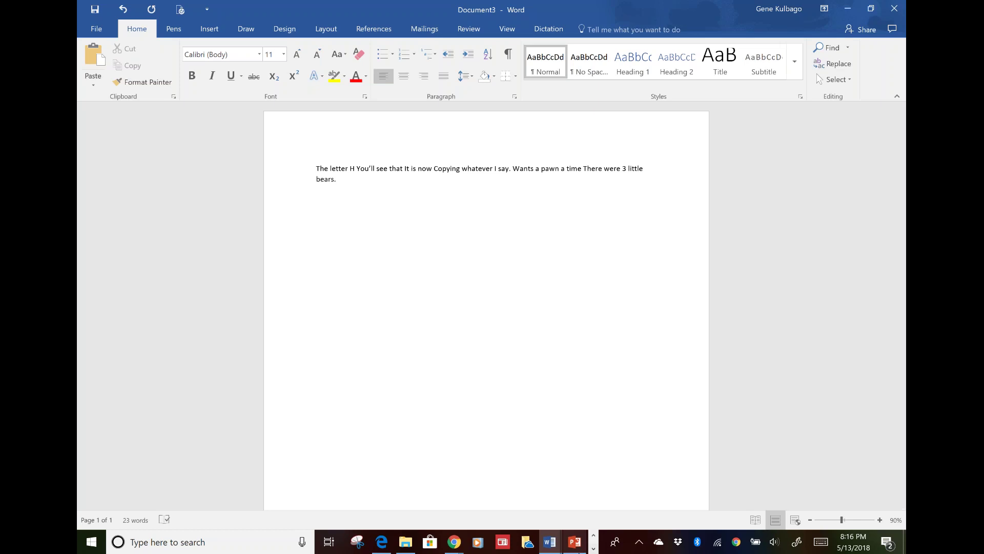
# - Return to the Tips app and advance to tip 7, "Stay focused with focus assist"
pyautogui.click(593, 549)
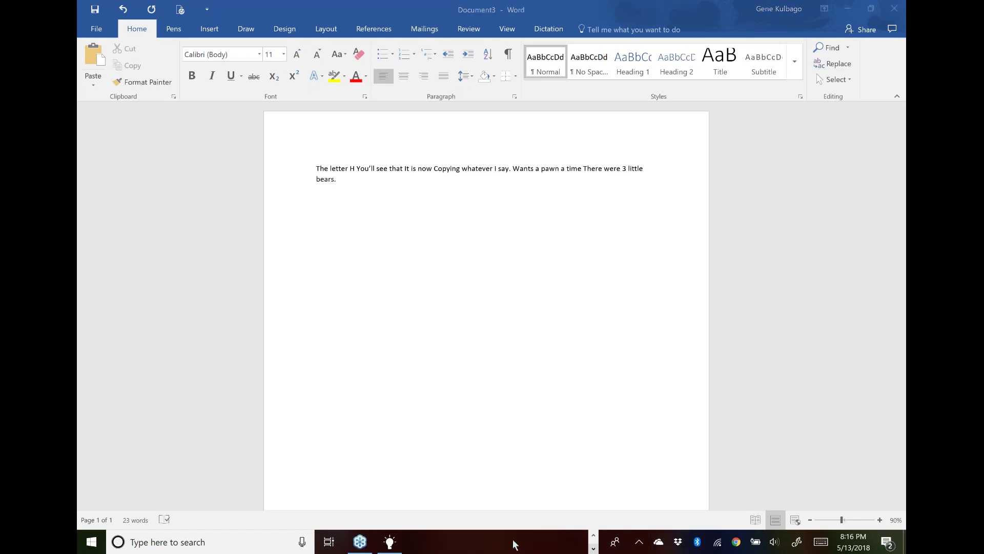
pyautogui.click(390, 542)
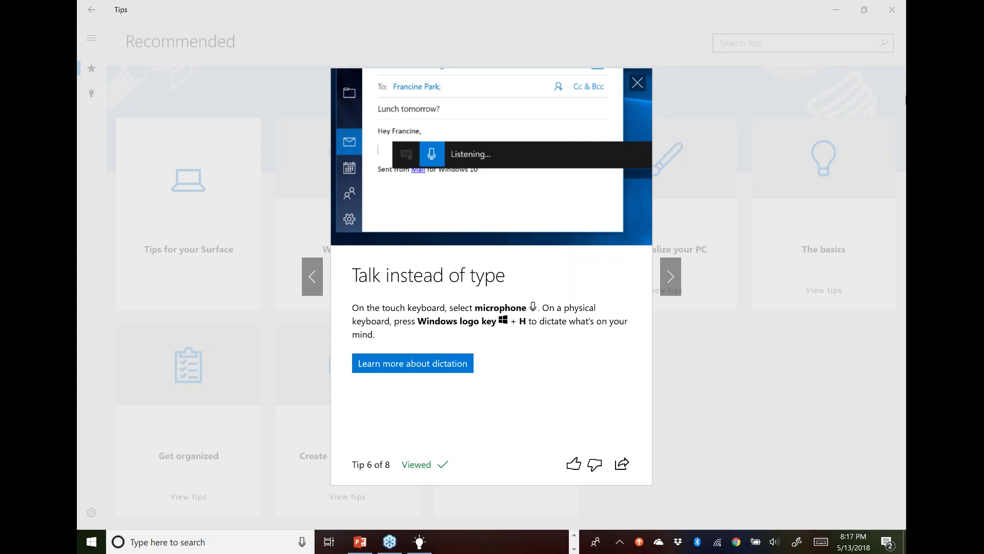
pyautogui.click(671, 277)
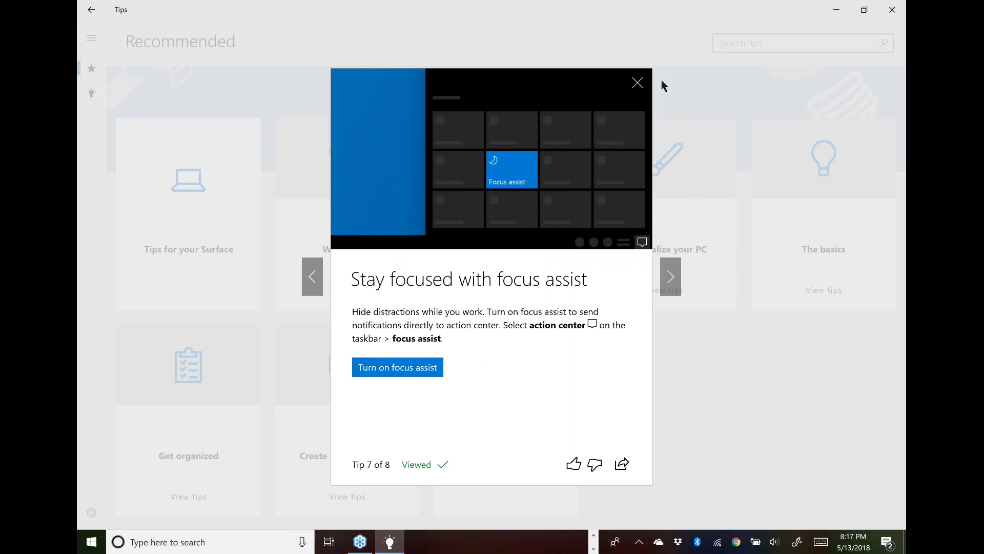
# - Open the action center, switch night light on and off again, and close the action center
pyautogui.click(887, 545)
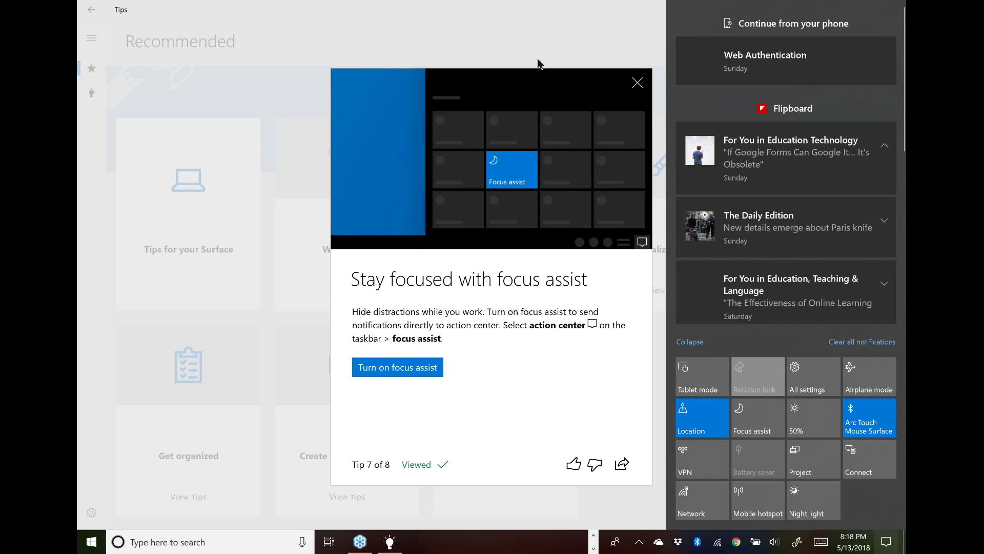
pyautogui.click(803, 504)
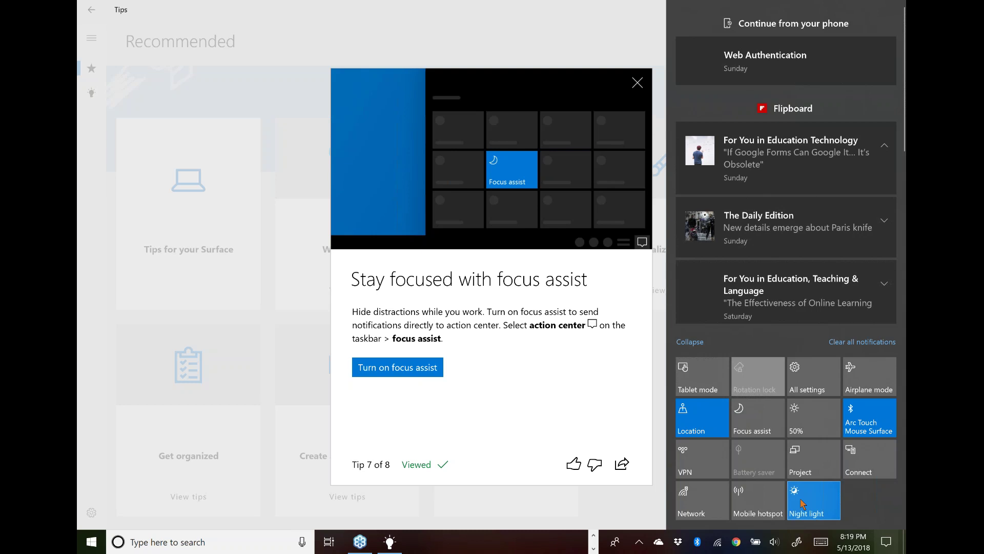
pyautogui.click(803, 504)
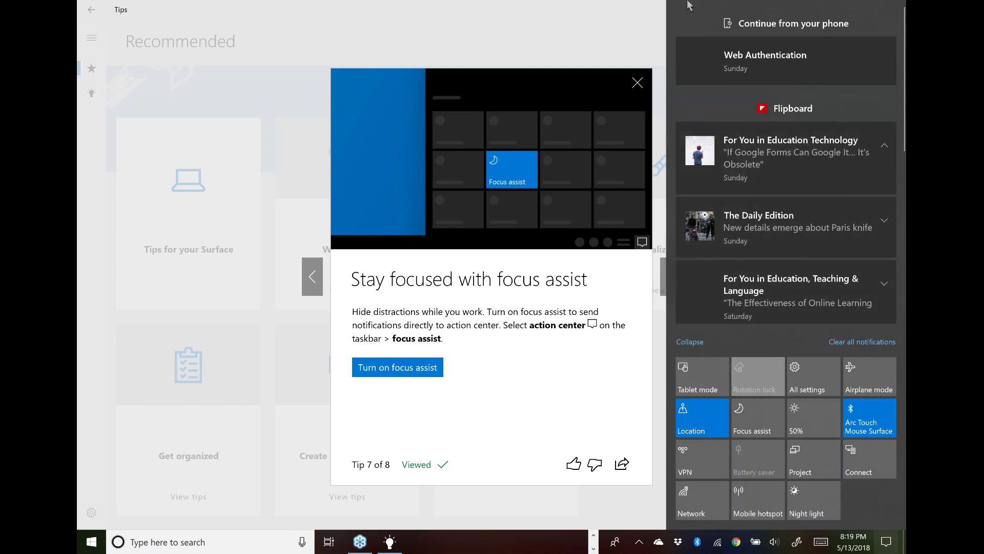
pyautogui.click(663, 189)
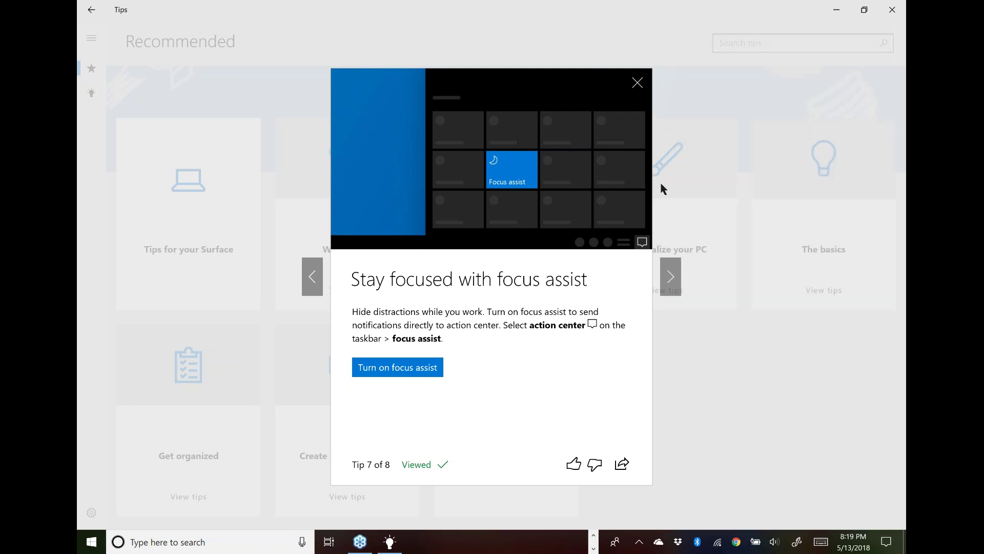
# - Advance to tip 8, "Pin sites you use frequently", and close the tip card
pyautogui.click(671, 278)
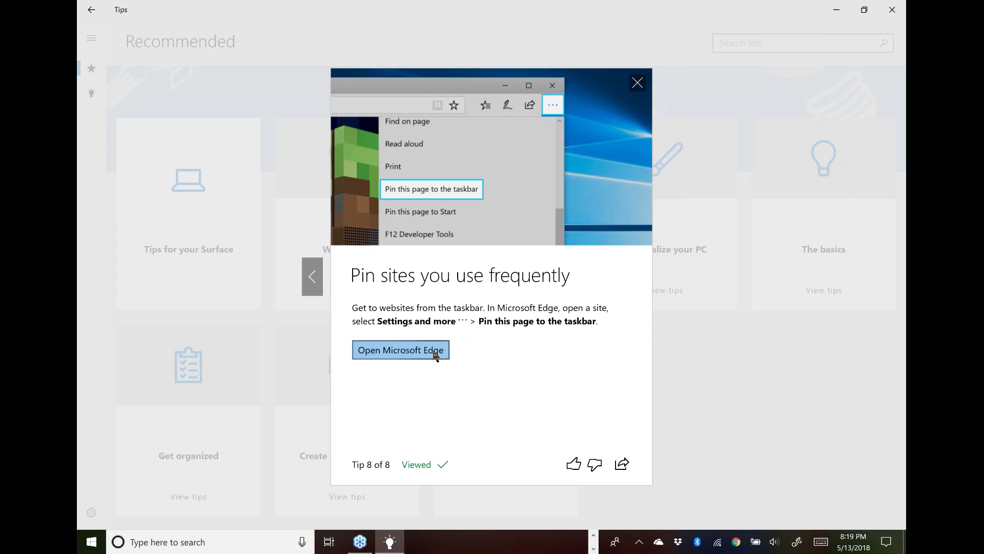
pyautogui.click(639, 83)
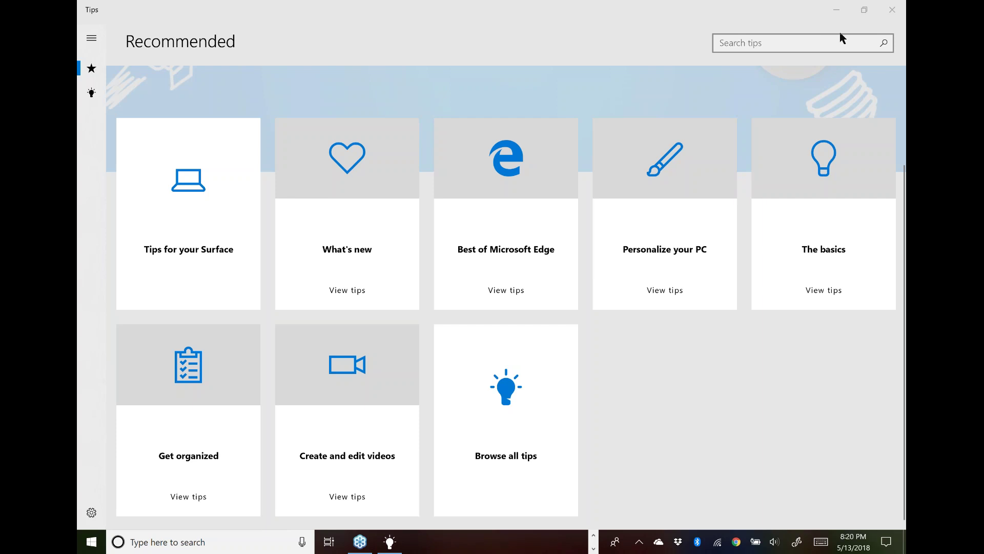
# - View the Windows Ink Workspace, close it, and minimize Tips and Word to reach the desktop
pyautogui.click(801, 546)
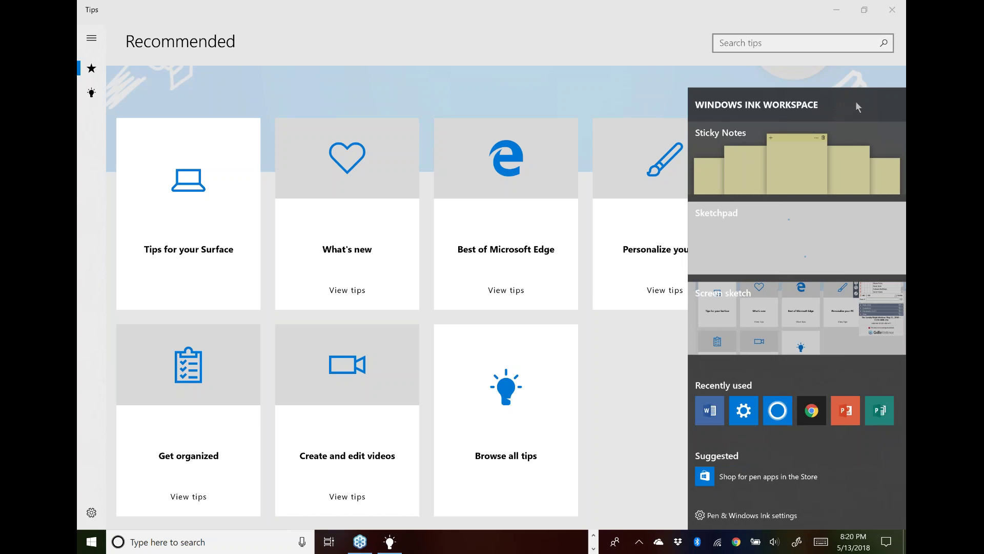
pyautogui.click(839, 9)
pyautogui.click(839, 11)
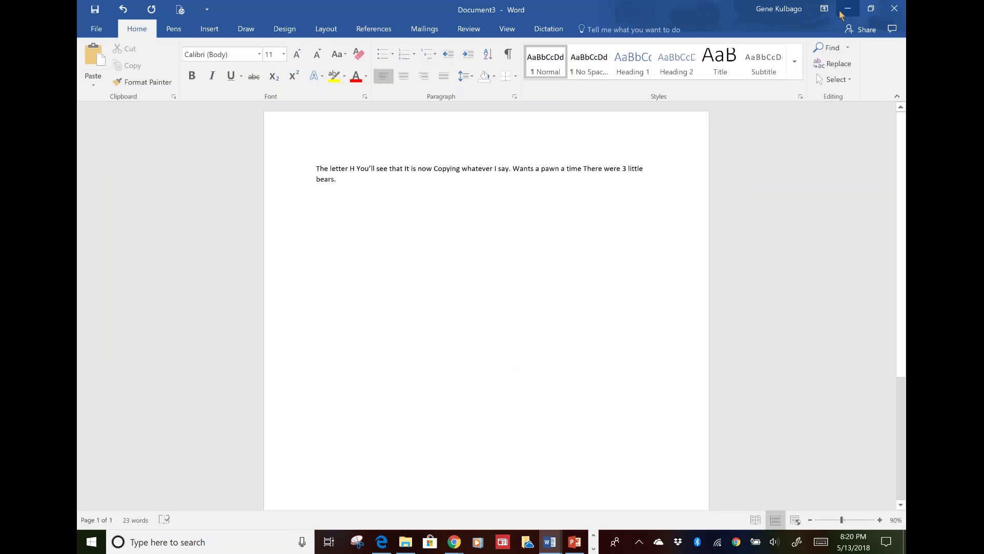
pyautogui.click(841, 14)
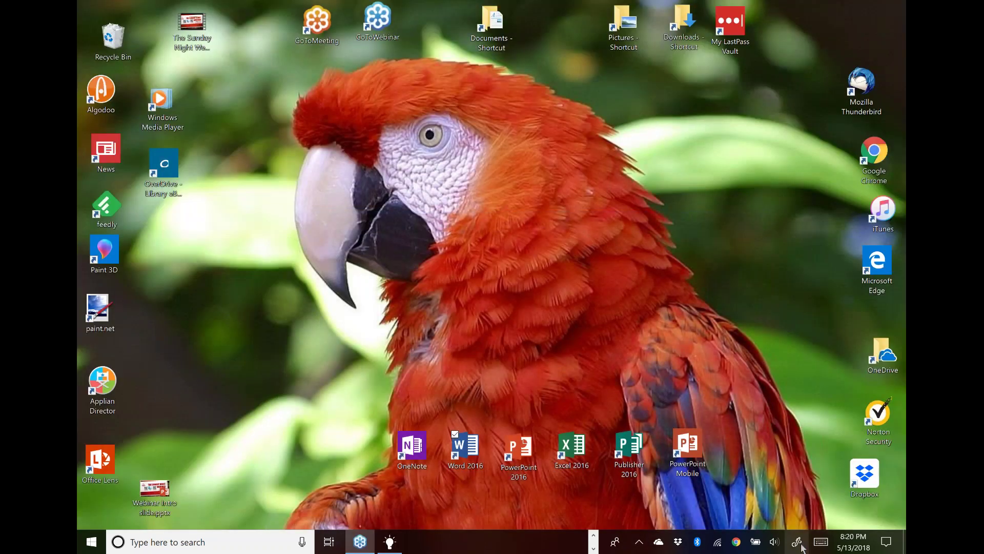
# - Open Sticky Notes from the Windows Ink Workspace, write "run off quiz" on the note and return to the desktop
pyautogui.click(798, 543)
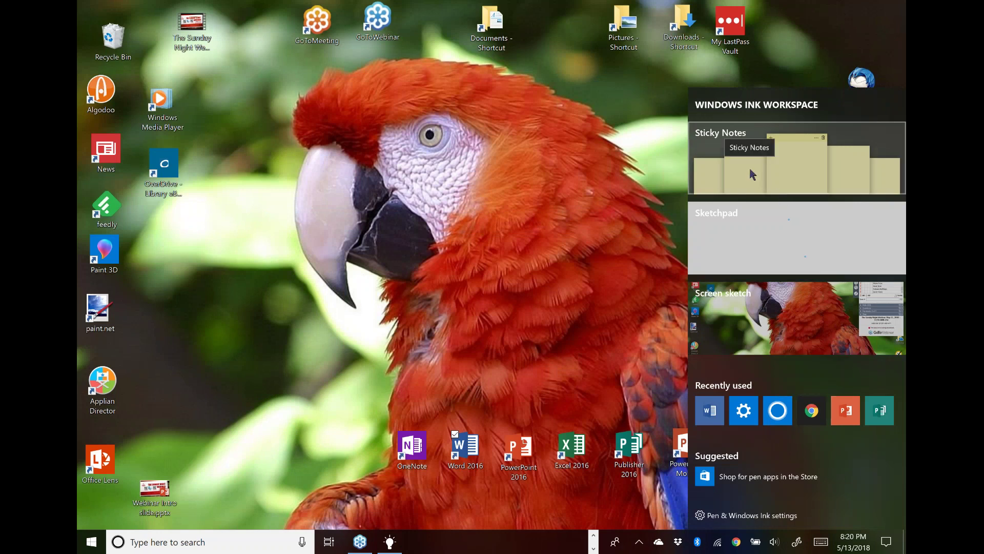
pyautogui.click(716, 171)
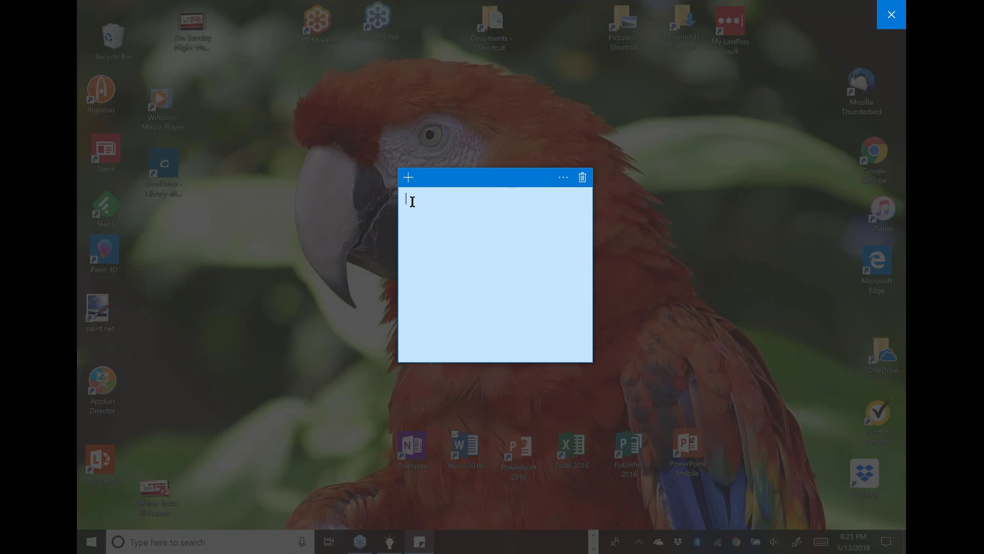
pyautogui.write('rah ')
pyautogui.write('off q')
pyautogui.write('uiz')
pyautogui.click(895, 20)
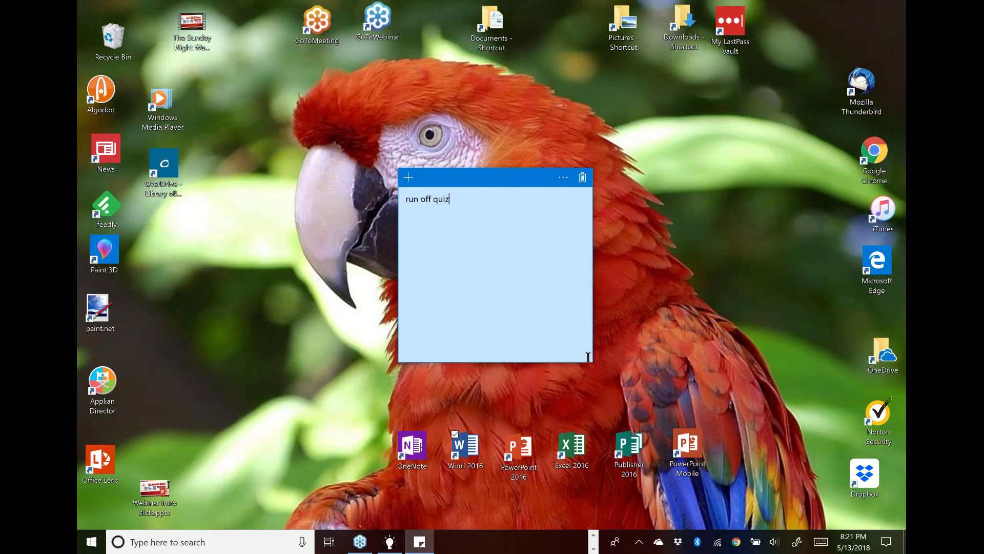
# - Narrow the "run off quiz" sticky note and move it down beside the parrot's beak
pyautogui.moveTo(593, 333); pyautogui.dragTo(515, 336)
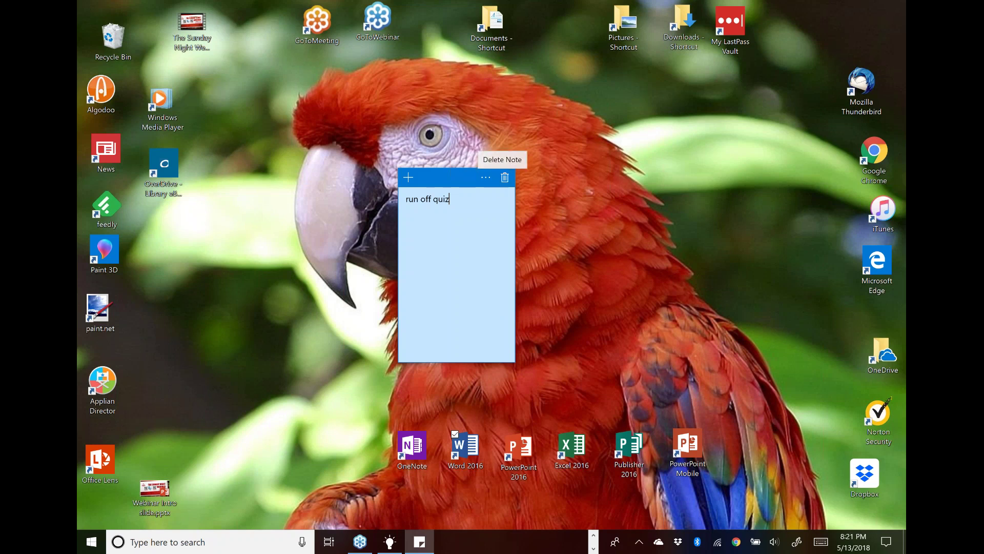
pyautogui.moveTo(419, 184); pyautogui.dragTo(366, 195)
pyautogui.moveTo(345, 231); pyautogui.dragTo(376, 260)
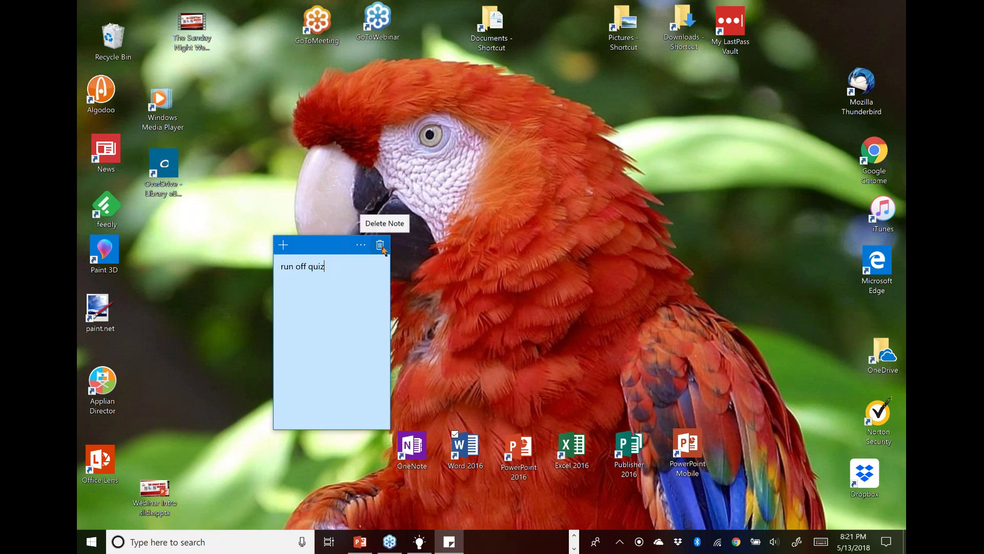
# - Delete the "run off quiz" sticky note and confirm the deletion
pyautogui.click(381, 246)
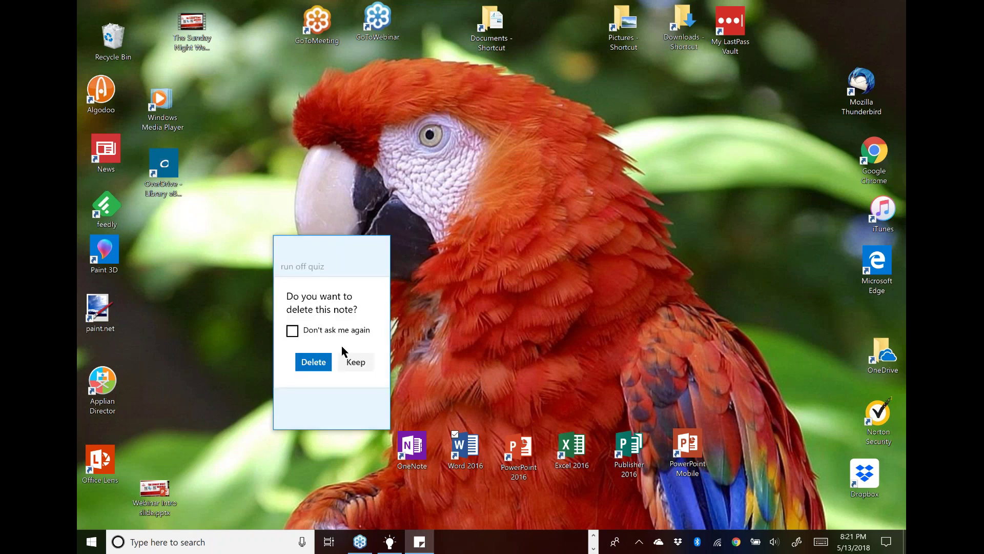
pyautogui.click(314, 362)
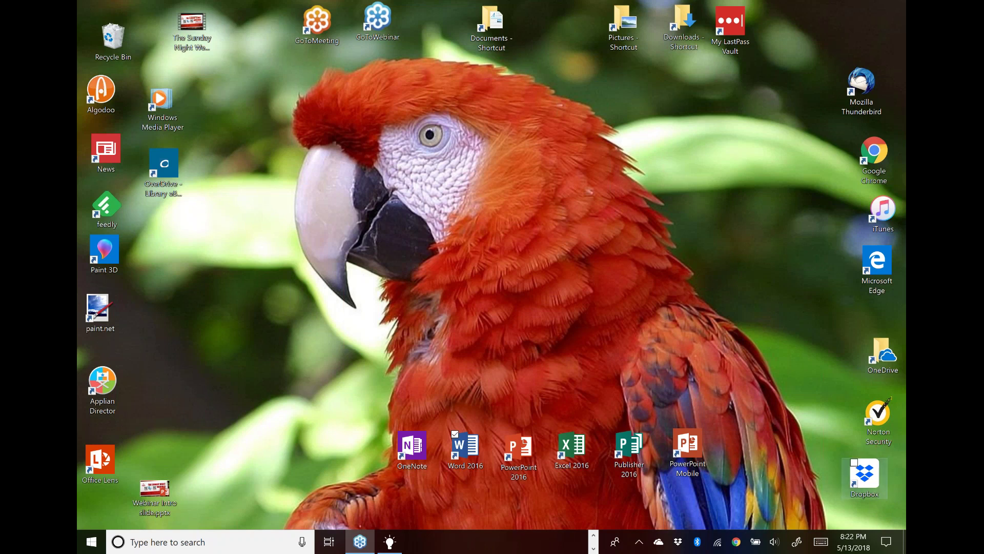
# - Open Sketchpad from the Windows Ink Workspace and draw a short wavy light blue line on the canvas
pyautogui.click(797, 543)
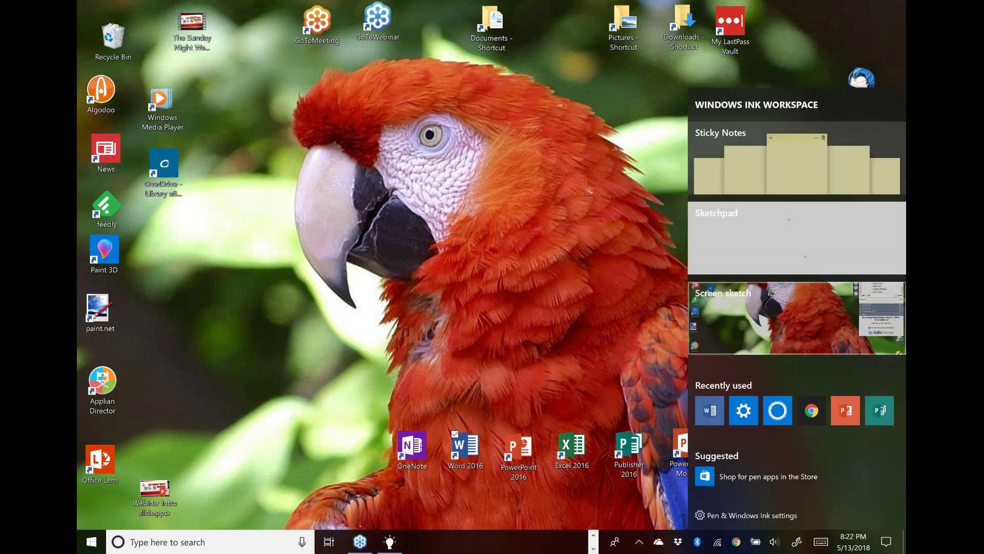
pyautogui.click(788, 245)
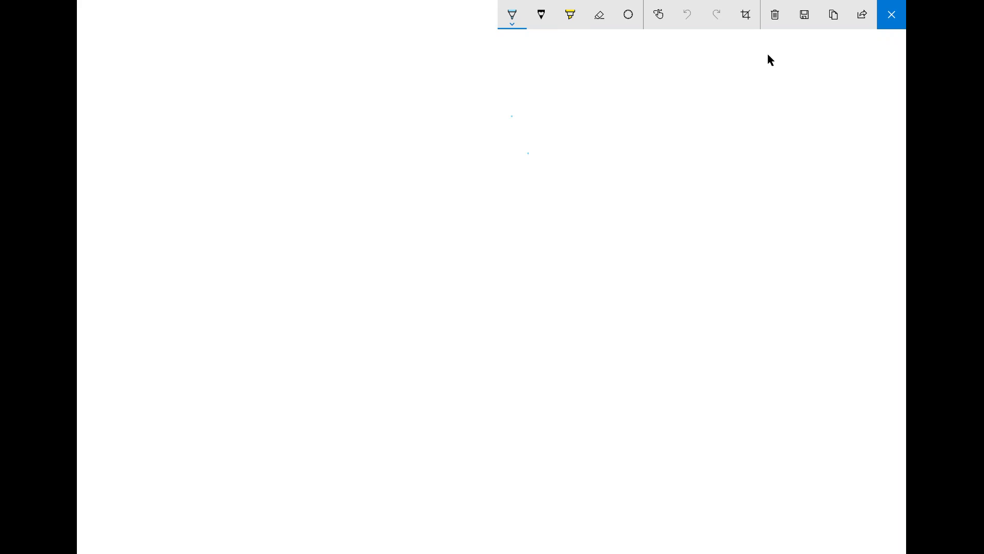
pyautogui.moveTo(490, 173); pyautogui.dragTo(540, 217)
# - Set the ballpoint pen to dark purple with a much thicker size and draw a large wavy line on the sketch
pyautogui.click(513, 15)
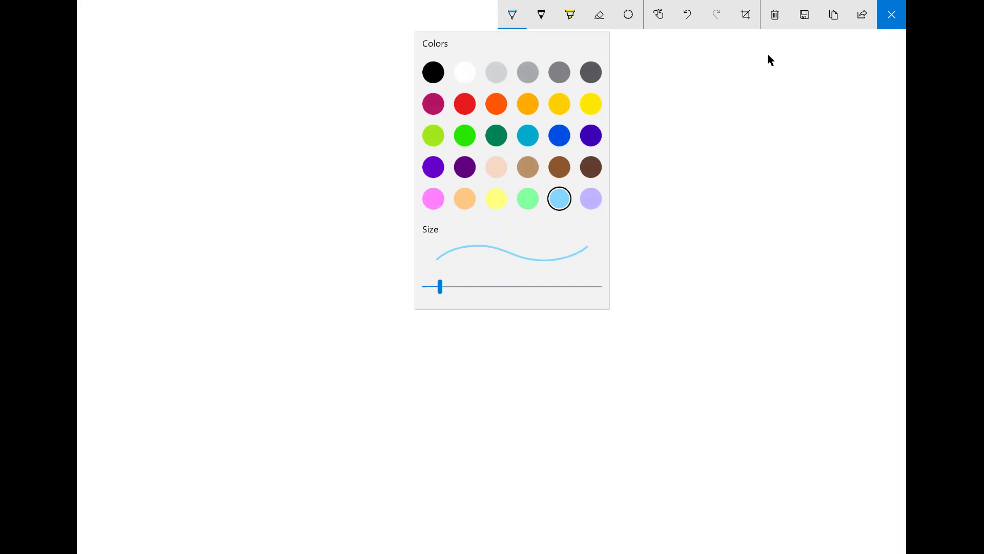
pyautogui.click(465, 167)
pyautogui.click(512, 14)
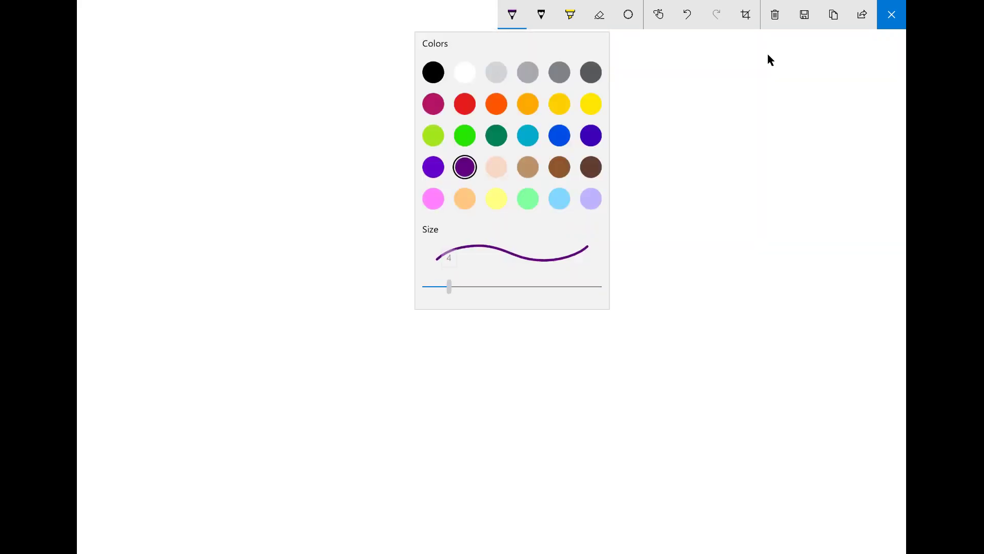
pyautogui.press('Escape')
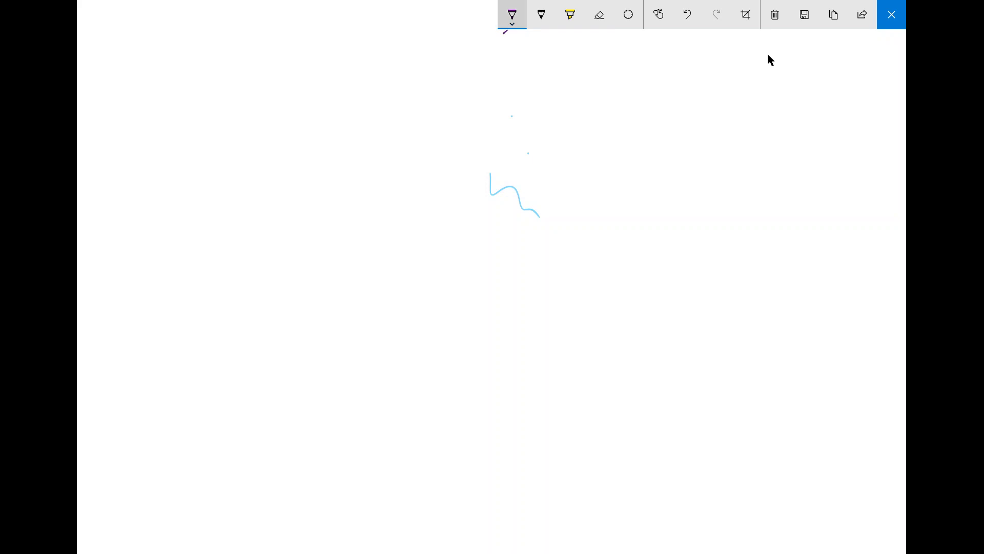
pyautogui.click(513, 14)
pyautogui.moveTo(448, 286); pyautogui.dragTo(513, 286)
pyautogui.press('Escape')
pyautogui.moveTo(289, 263)
pyautogui.mouseDown()
pyautogui.moveTo(315, 213)
pyautogui.moveTo(552, 286)
pyautogui.mouseUp()
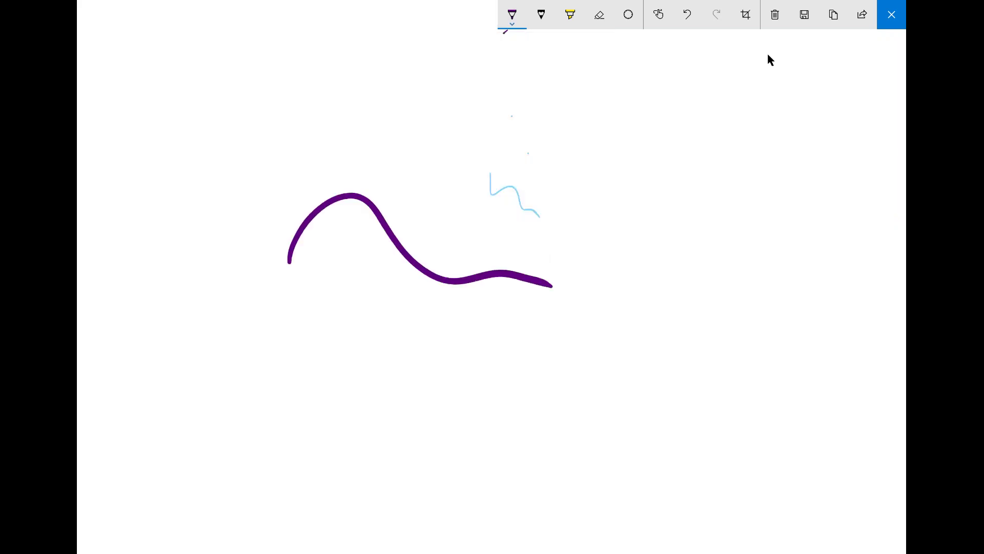
# - Try the pencil, select the highlighter, and show the protractor before switching the drawing guide to the ruler
pyautogui.click(542, 14)
pyautogui.click(570, 15)
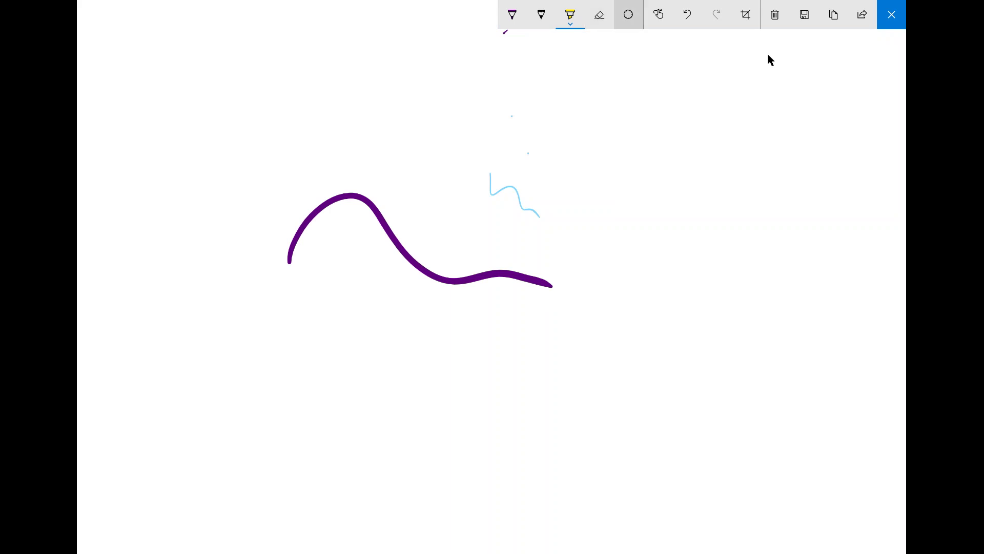
pyautogui.click(628, 14)
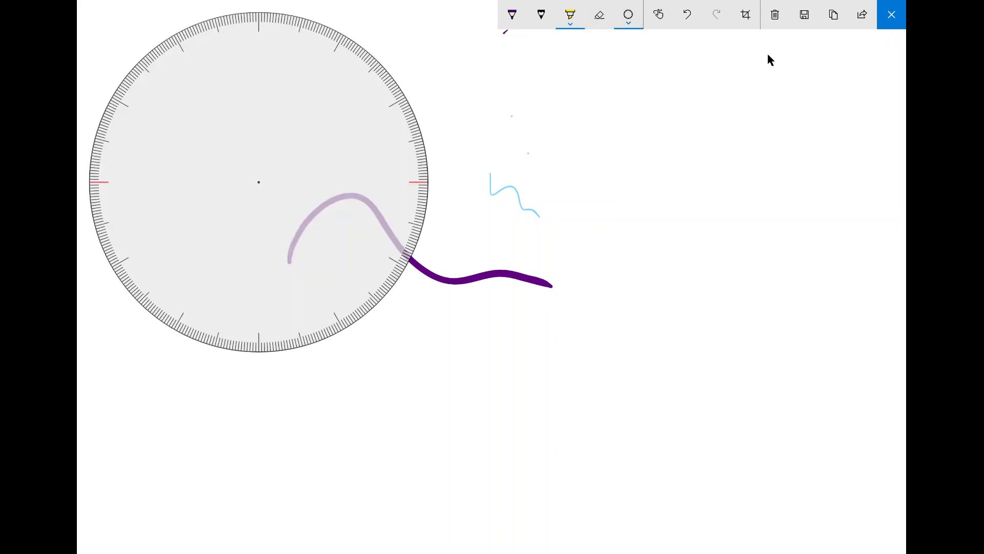
pyautogui.click(628, 15)
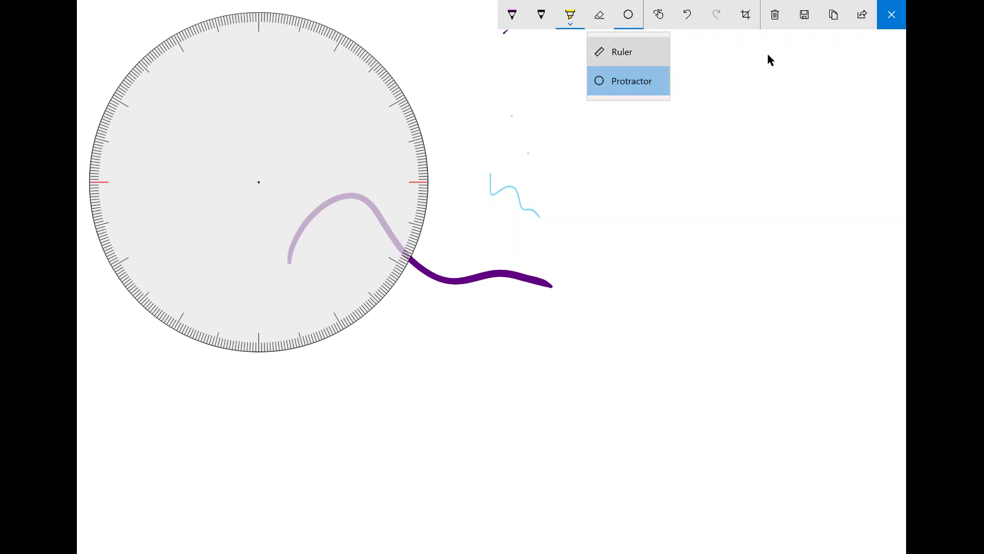
pyautogui.press('Up')
pyautogui.press('Return')
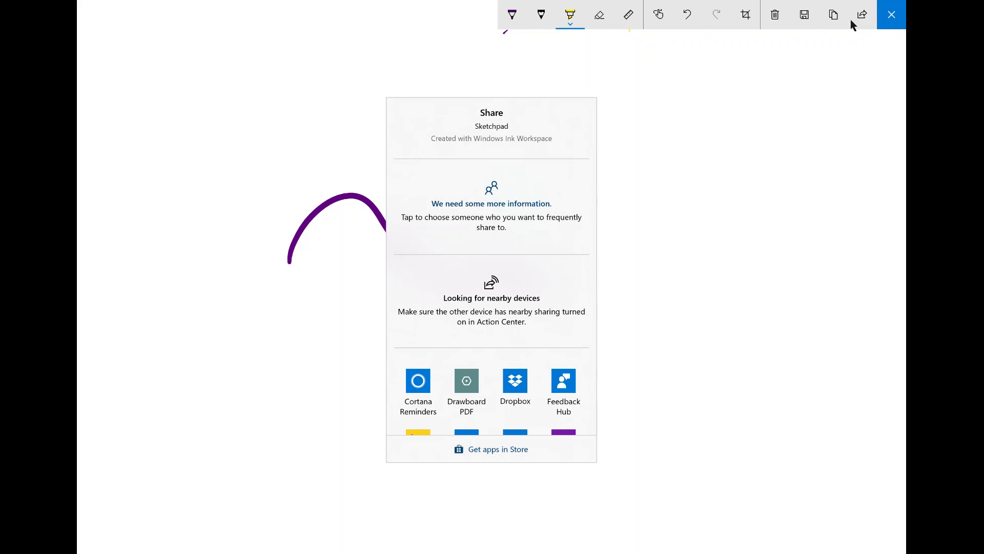
# - Examine the contacts and apps offered for sharing the sketch, and close Sketchpad
pyautogui.click(501, 228)
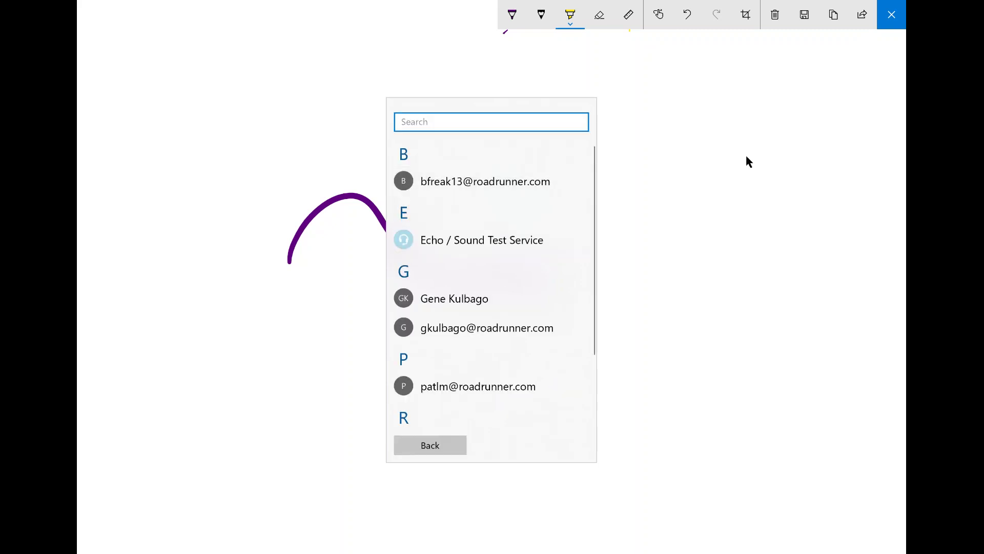
pyautogui.click(450, 446)
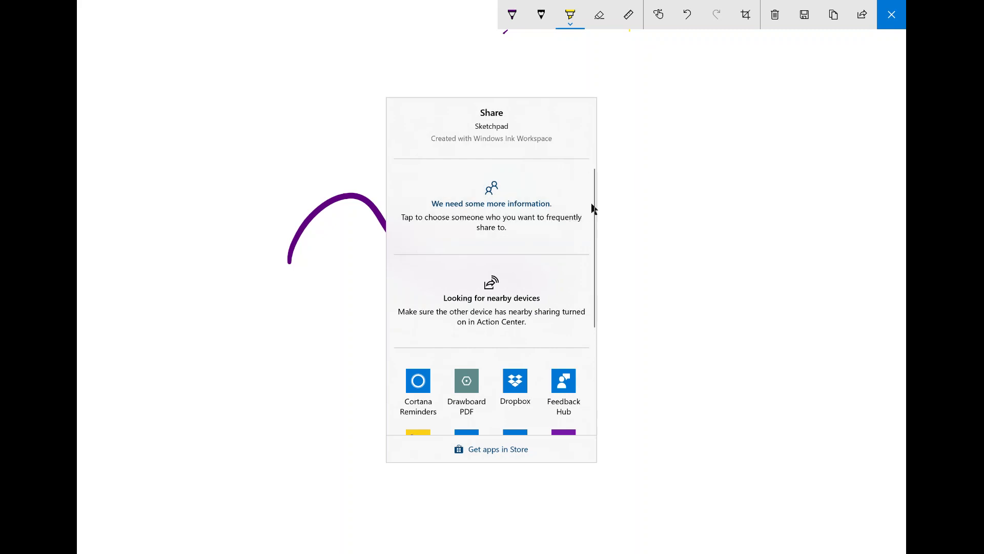
pyautogui.moveTo(590, 213); pyautogui.dragTo(578, 328)
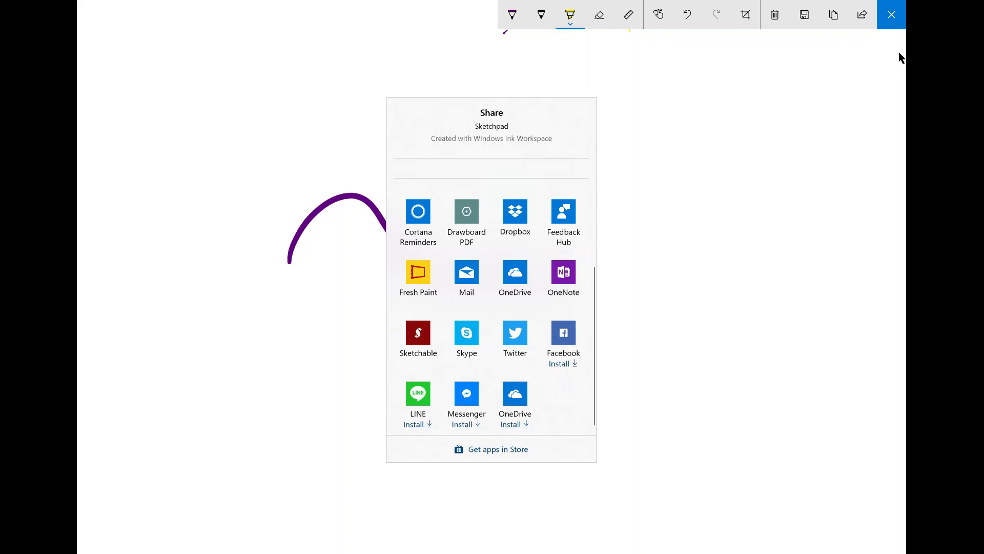
pyautogui.click(894, 19)
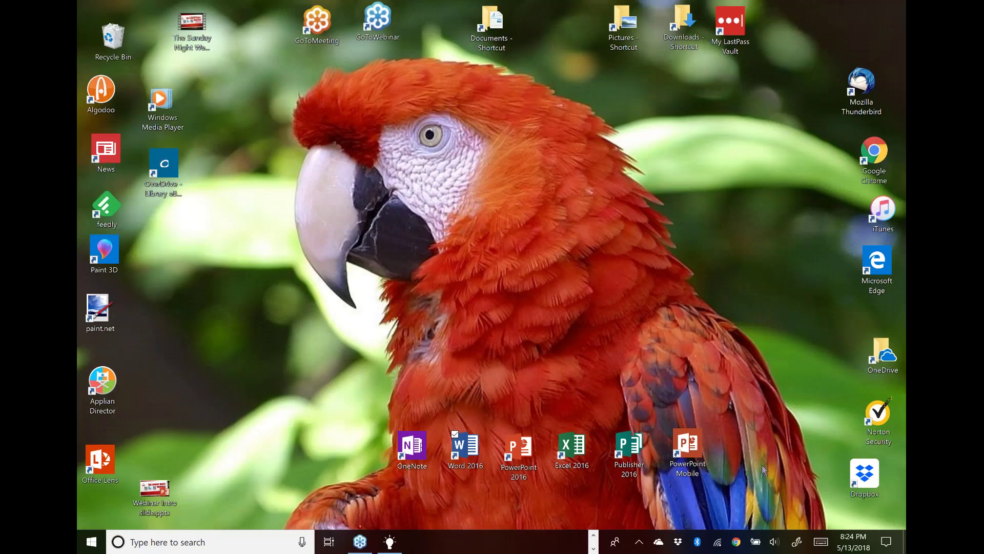
# - Open Screen sketch, mark the parrot's cheek and circle the OneNote icon in red with the pen, and close the sketch
pyautogui.click(795, 542)
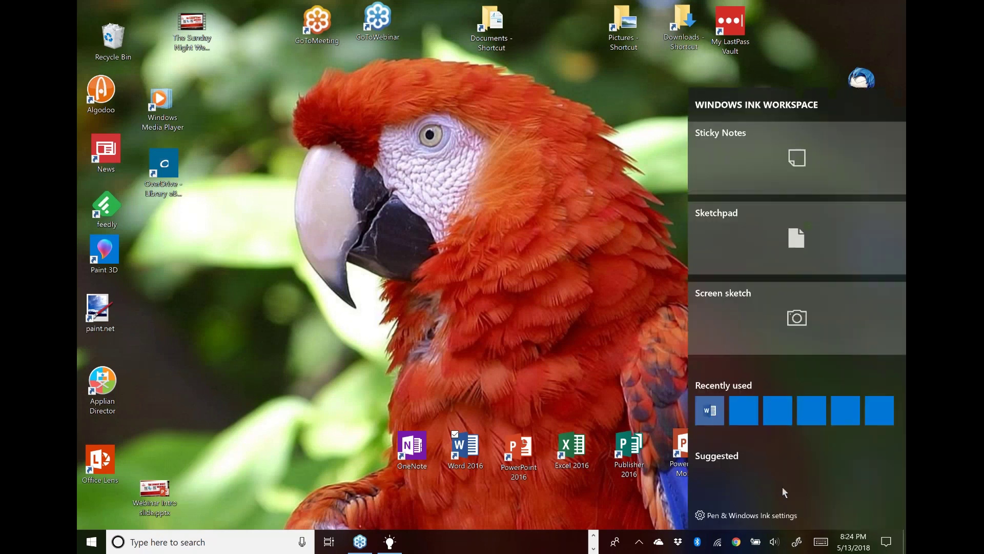
pyautogui.click(761, 329)
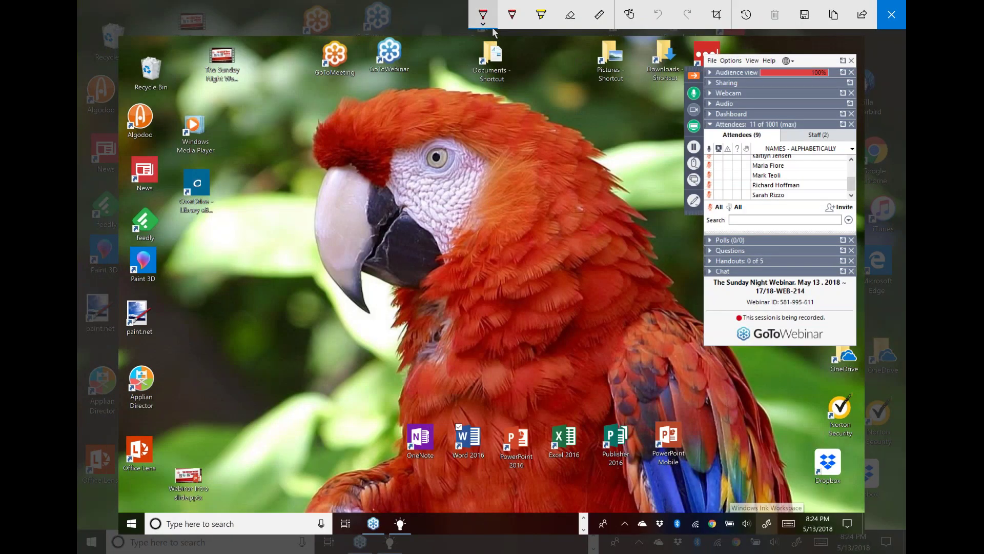
pyautogui.moveTo(435, 163)
pyautogui.mouseDown()
pyautogui.moveTo(419, 239)
pyautogui.moveTo(524, 262)
pyautogui.moveTo(545, 175)
pyautogui.moveTo(447, 129)
pyautogui.mouseUp()
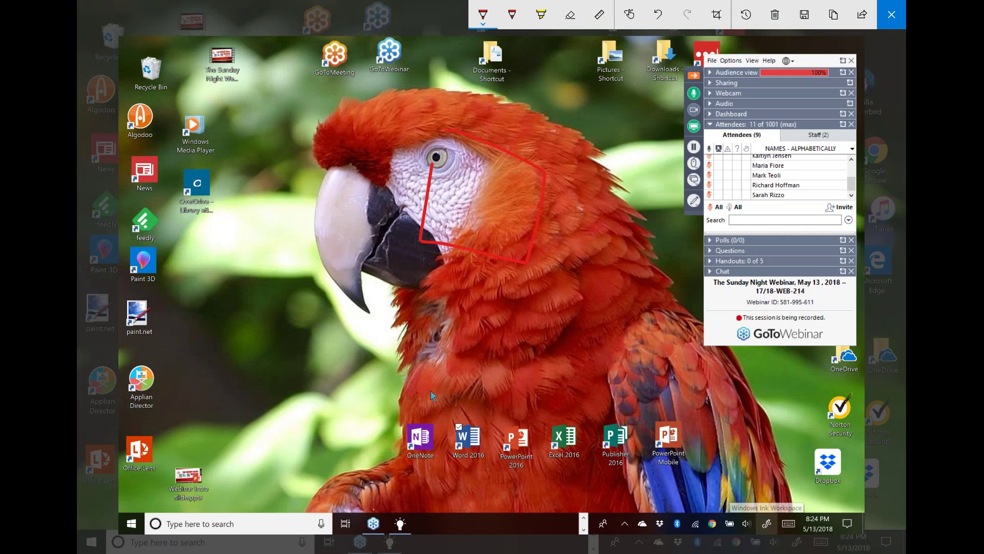
pyautogui.moveTo(411, 394)
pyautogui.mouseDown()
pyautogui.moveTo(384, 436)
pyautogui.moveTo(442, 467)
pyautogui.moveTo(443, 412)
pyautogui.moveTo(368, 388)
pyautogui.mouseUp()
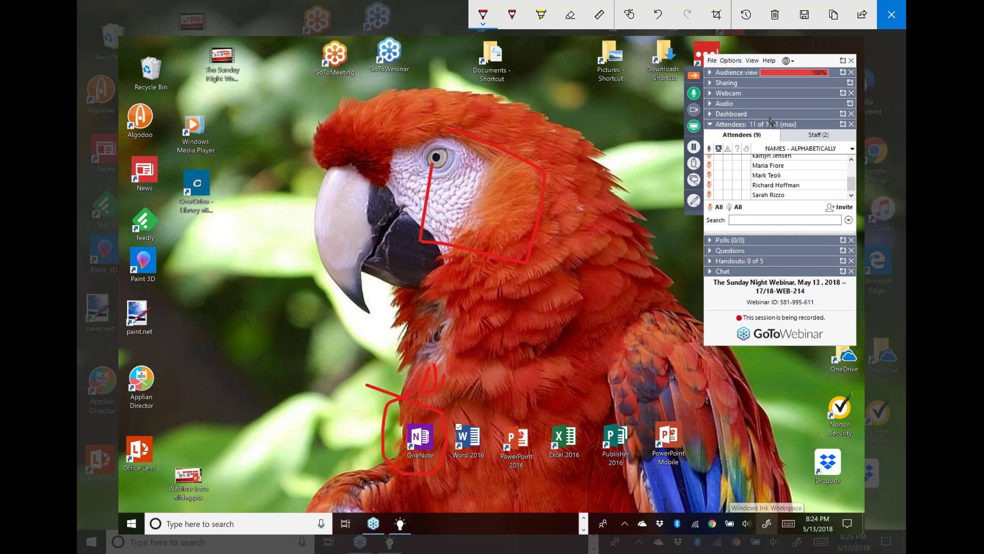
pyautogui.click(891, 16)
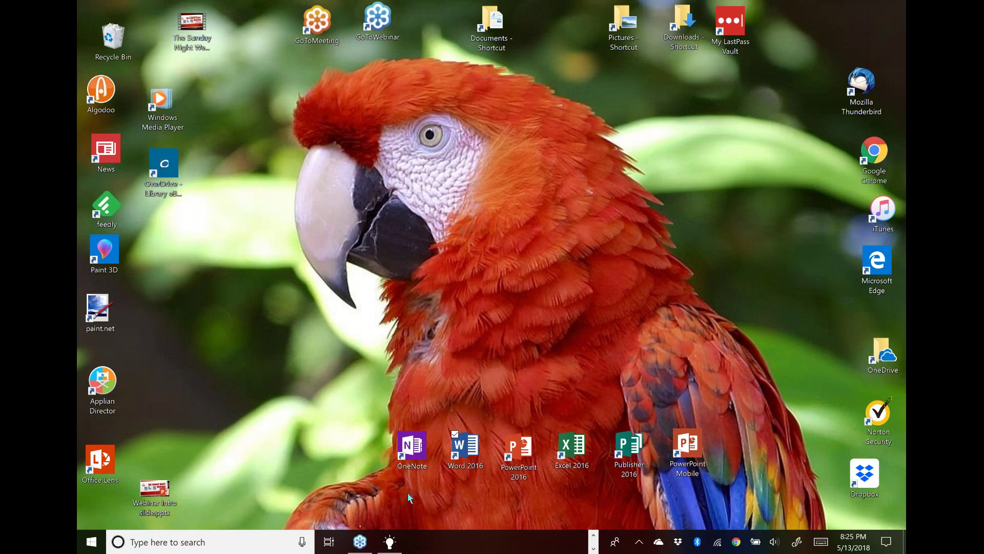
# - Open Tips, view the first Personalize your PC tip about making a picture the background, and close the tip
pyautogui.click(388, 543)
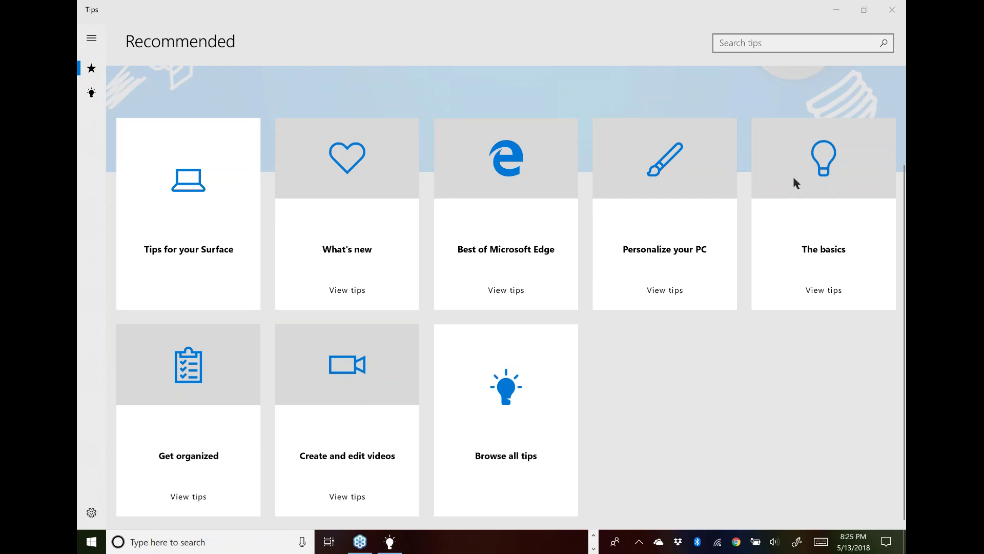
pyautogui.click(648, 227)
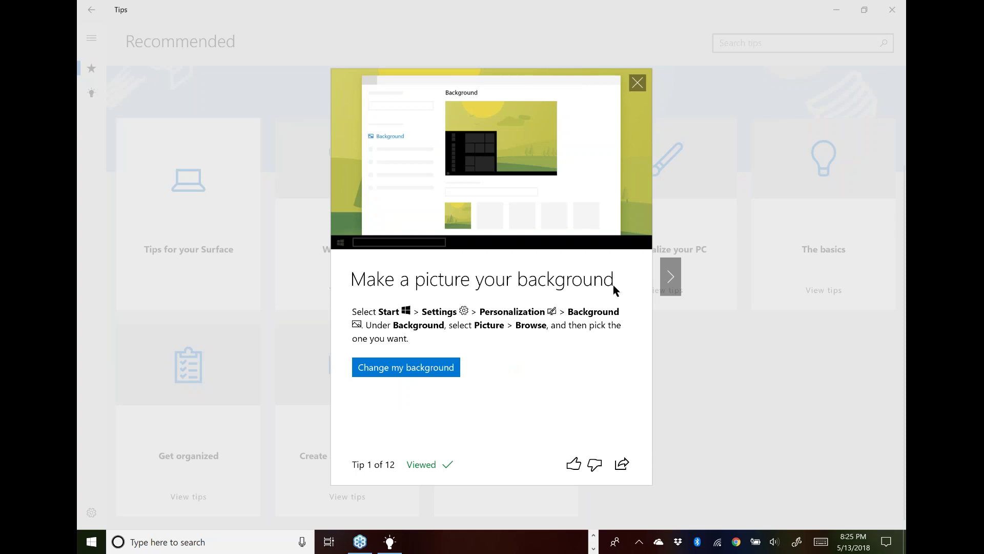
pyautogui.click(638, 84)
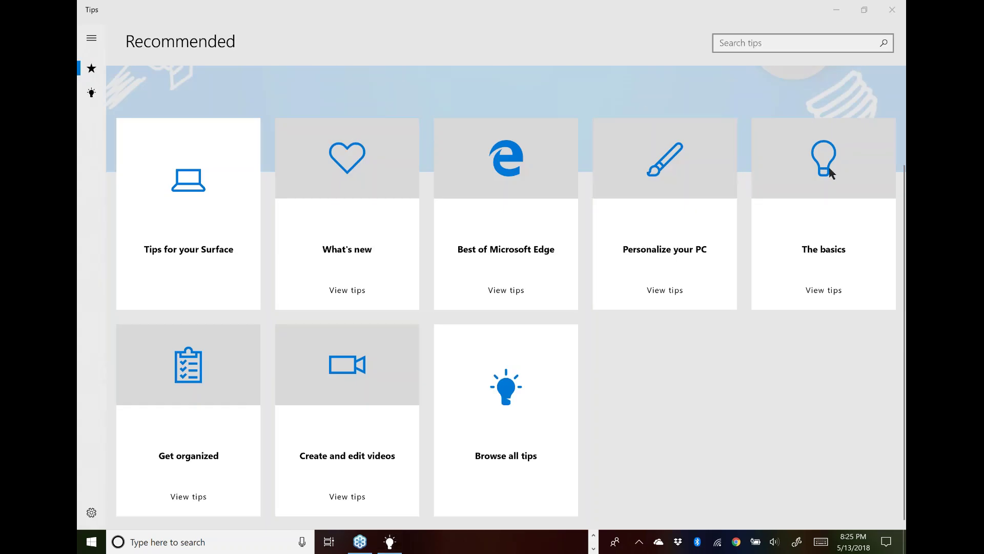
# - Look through The basics tips up to Find things with Cortana, close the tip, and minimize Tips
pyautogui.click(845, 230)
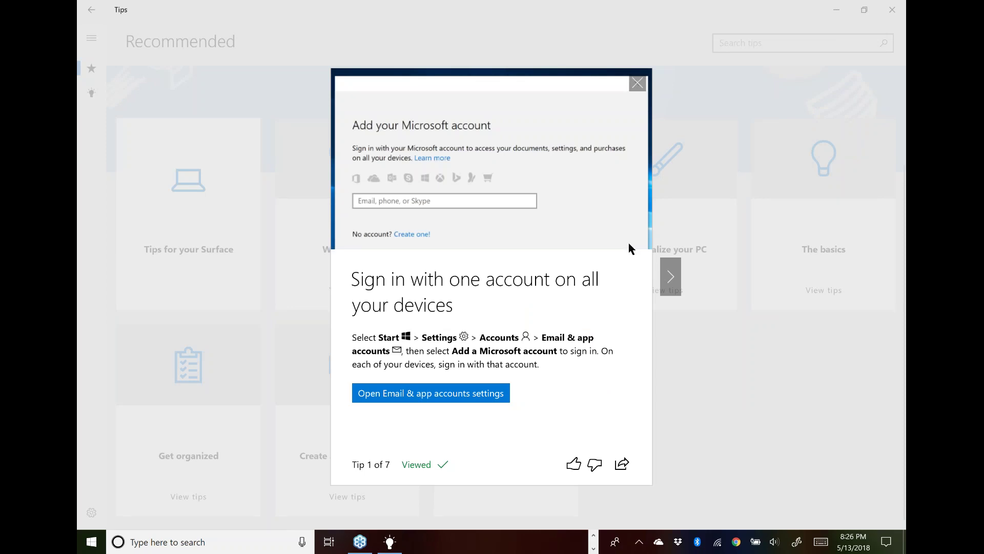
pyautogui.click(671, 277)
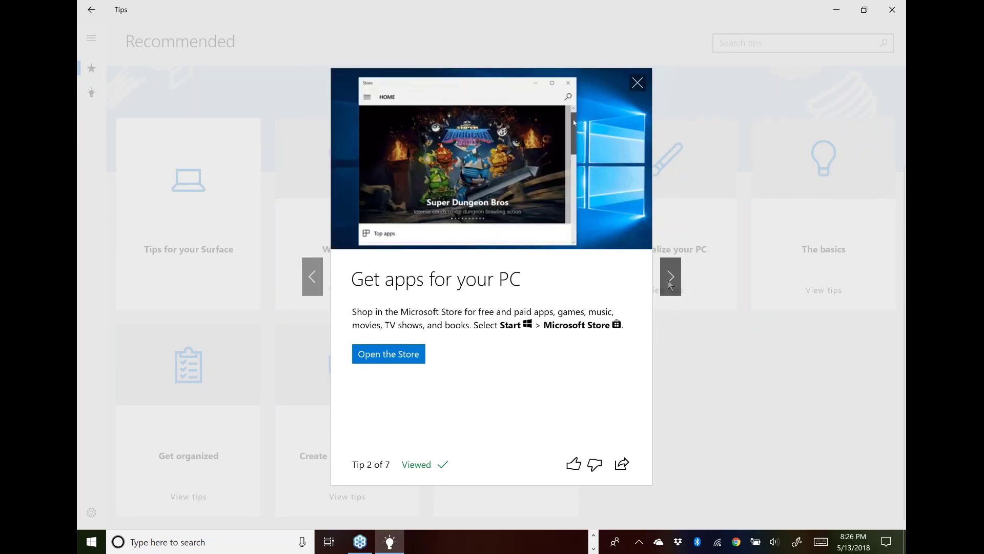
pyautogui.click(670, 282)
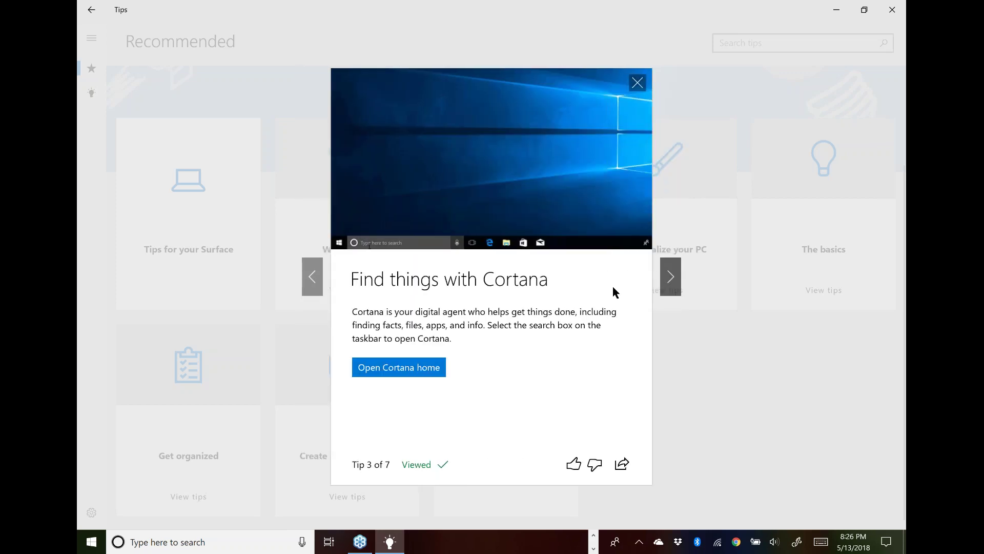
pyautogui.click(640, 84)
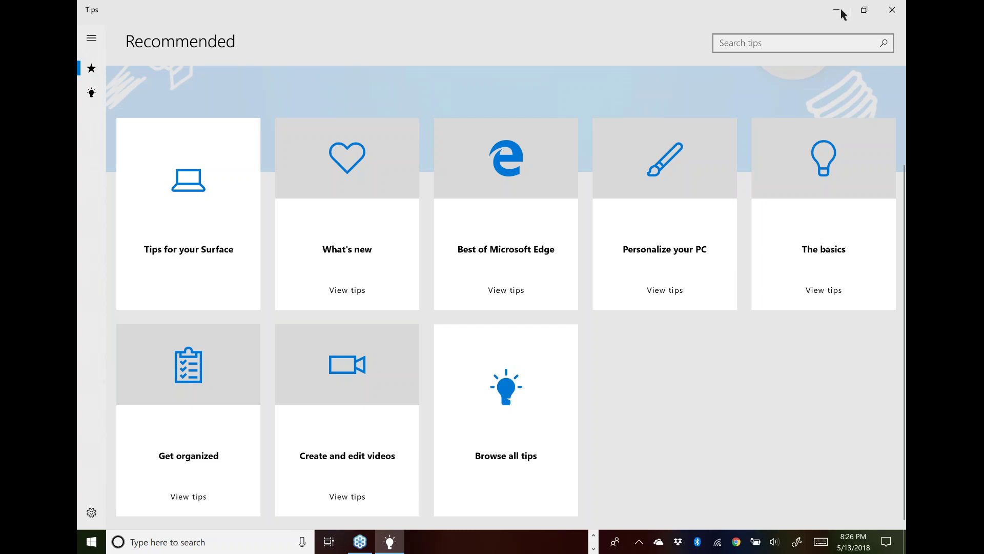
pyautogui.click(841, 10)
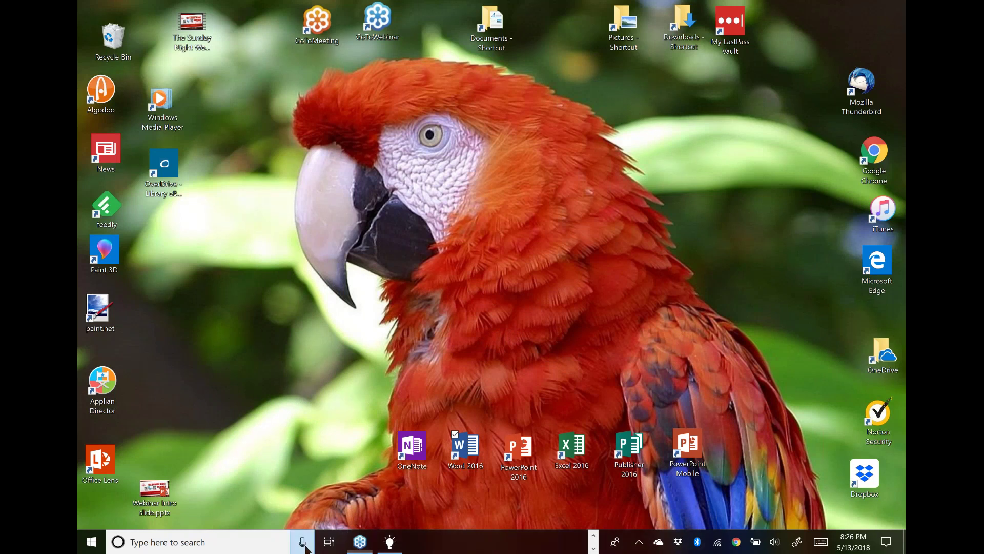
# - Ask Cortana by voice for the weather in Niagara Falls and to open Word, dismissing each result
pyautogui.click(306, 549)
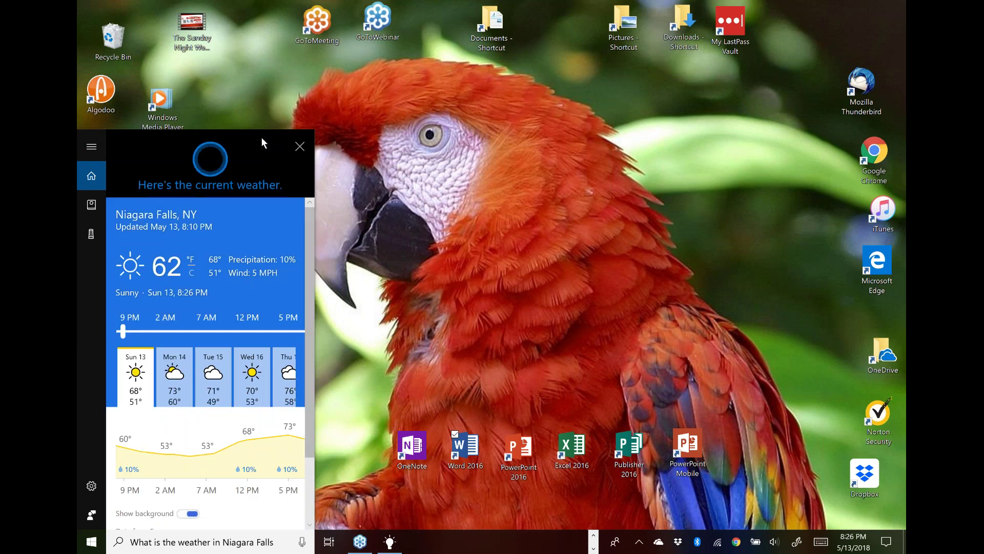
pyautogui.click(299, 146)
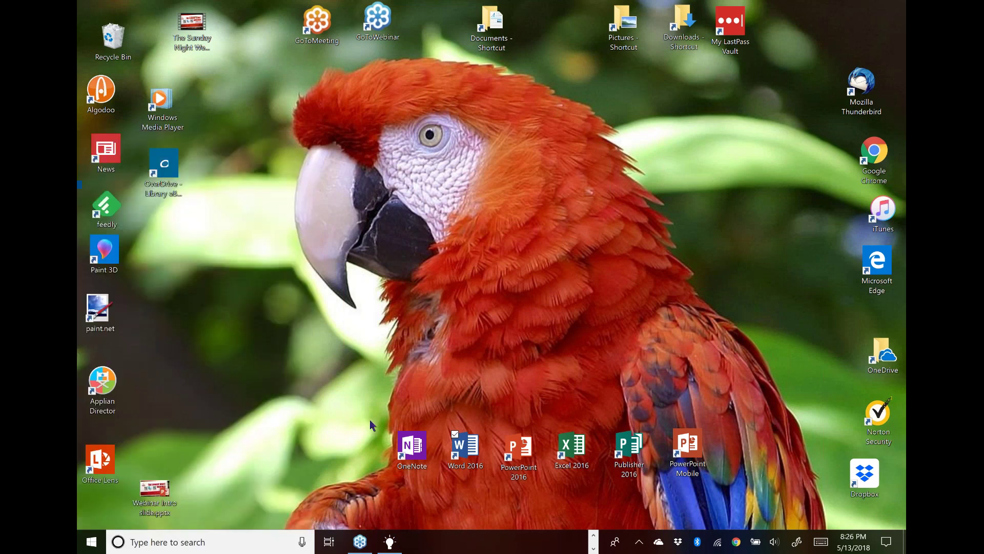
pyautogui.click(302, 542)
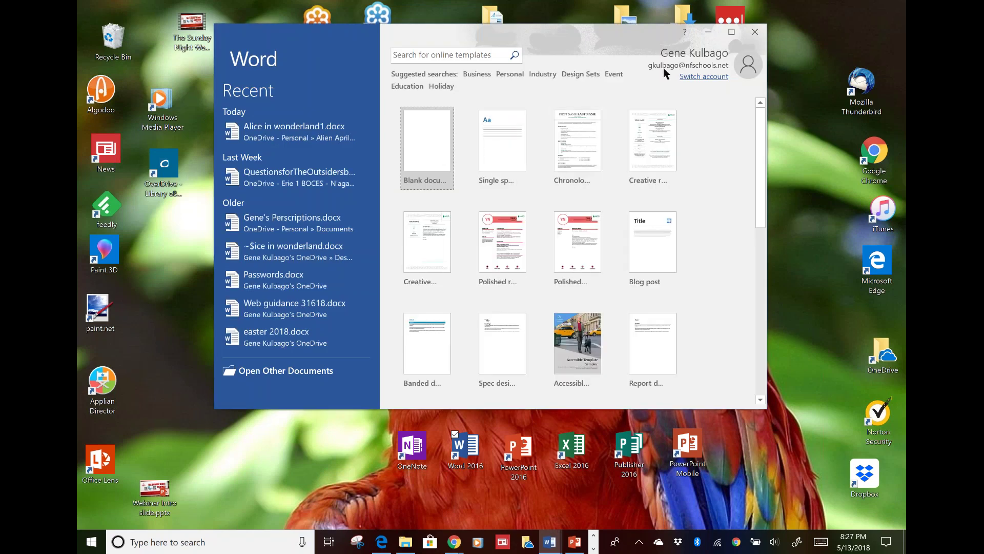
pyautogui.click(707, 34)
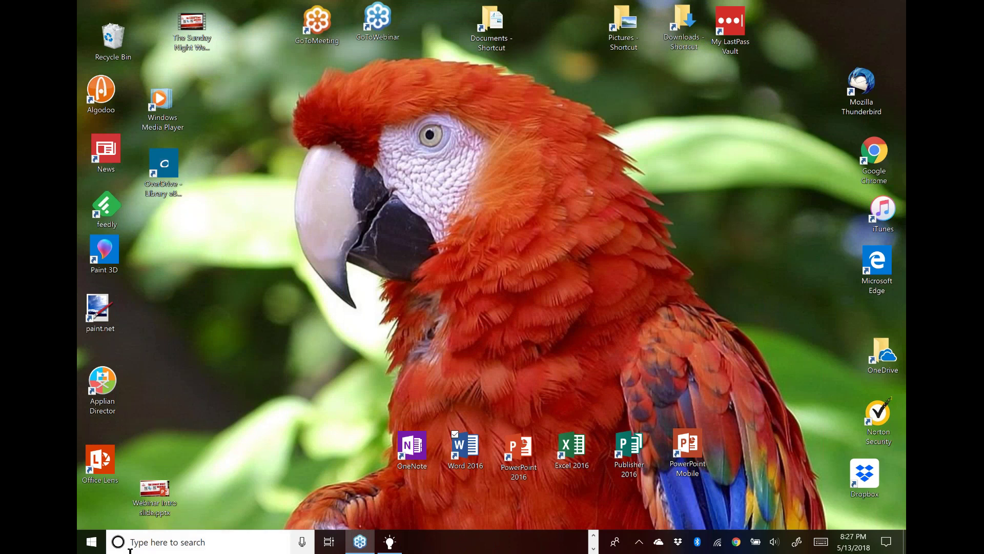
# - Find Tips in the Start menu by jumping to the apps under T, and close the menu
pyautogui.click(92, 542)
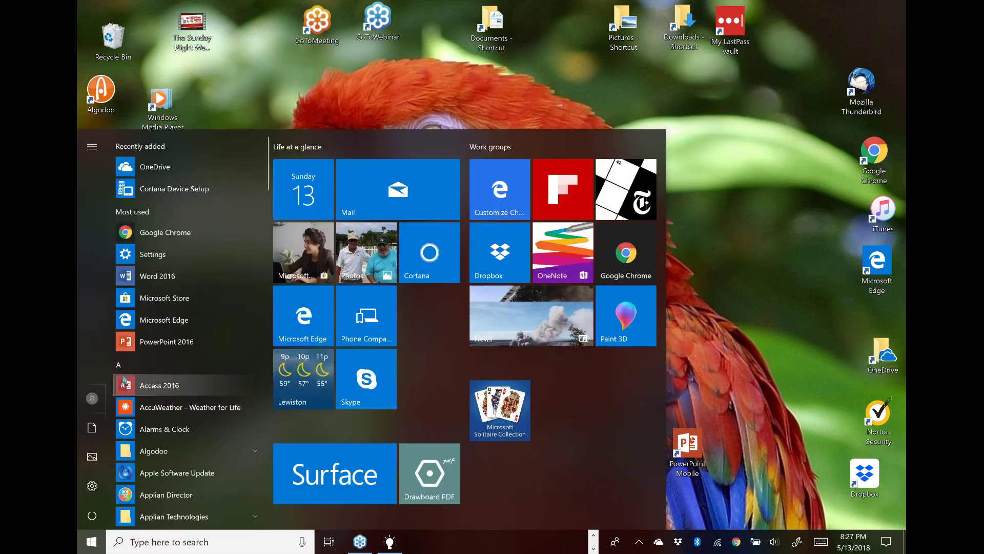
pyautogui.click(120, 366)
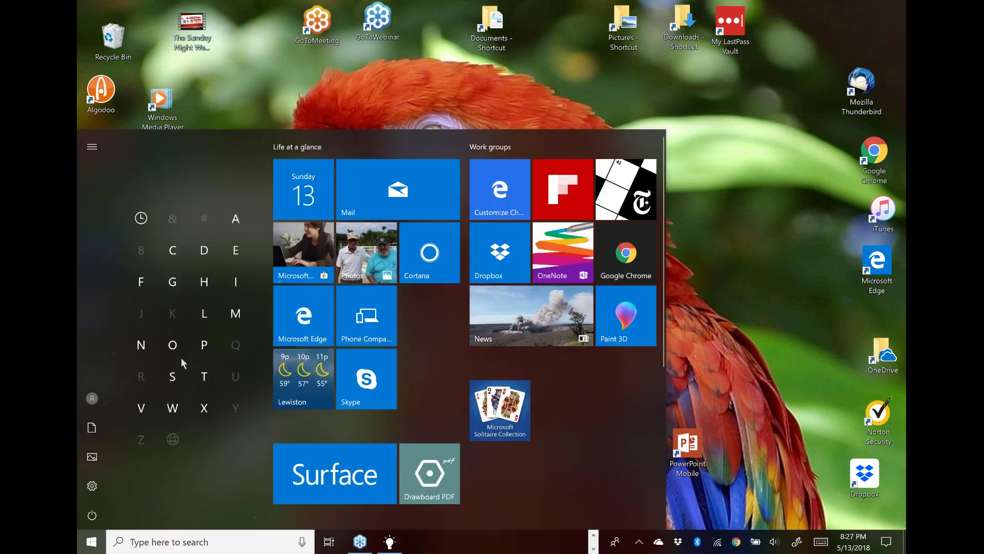
pyautogui.click(213, 382)
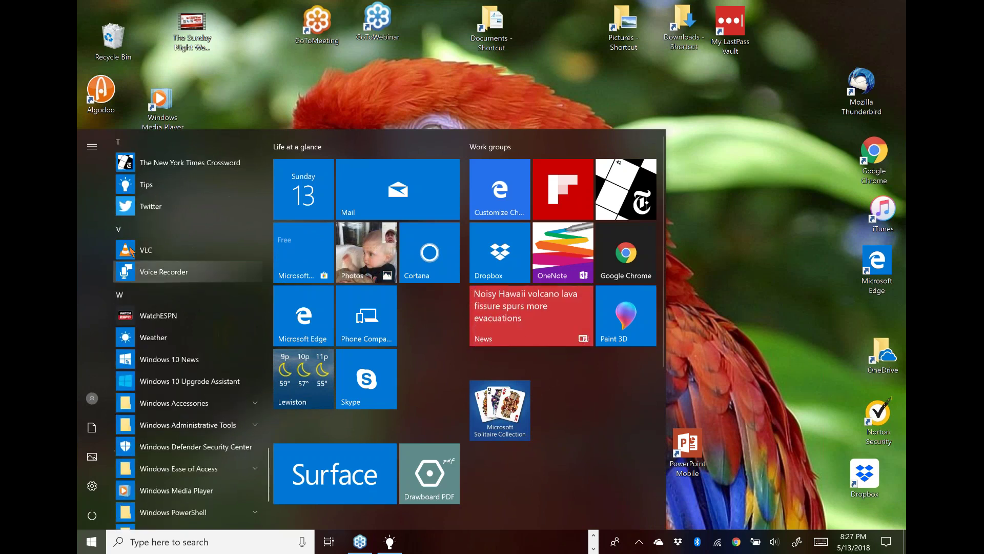
pyautogui.click(562, 78)
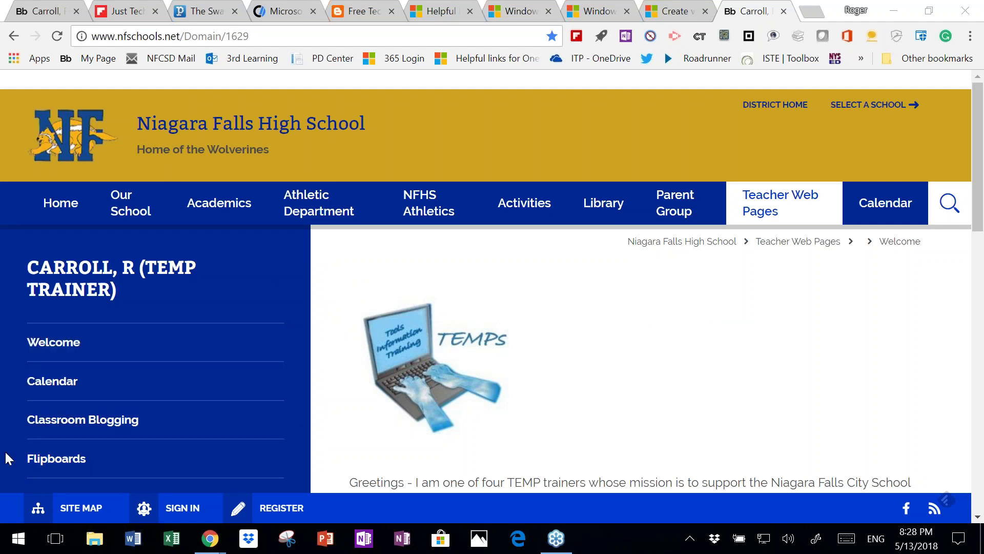
# - Jump to the letter T in the Start menu's app list and open Tips
pyautogui.click(20, 540)
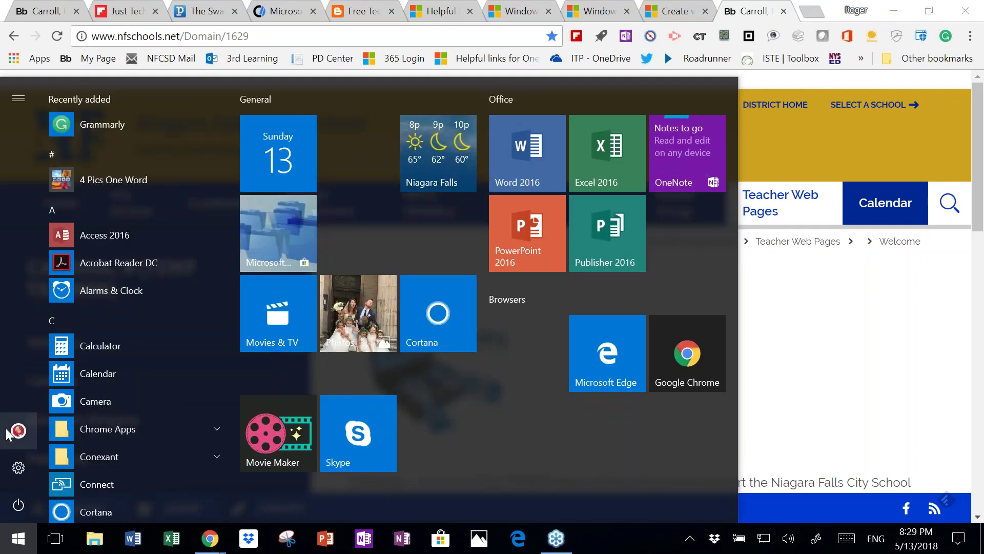
pyautogui.click(52, 320)
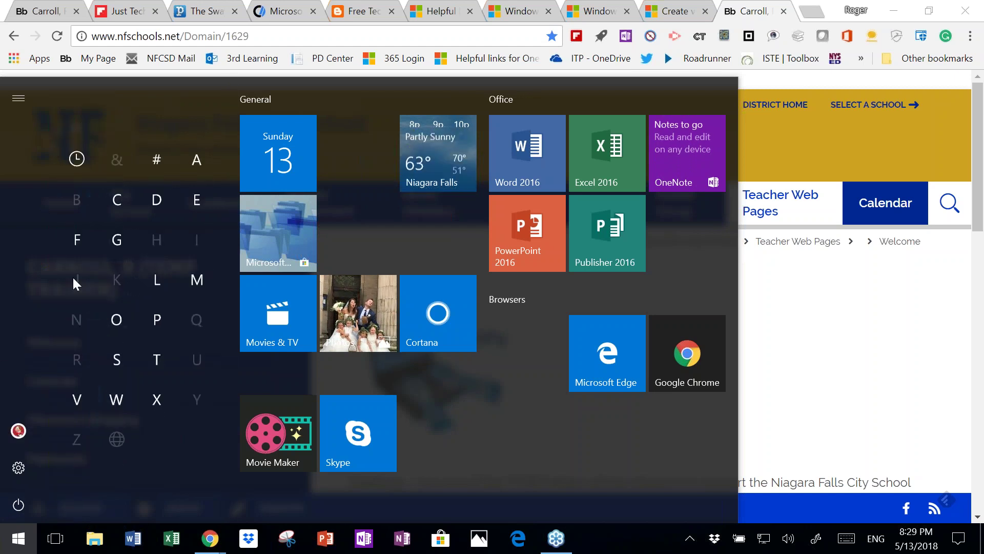
pyautogui.click(158, 355)
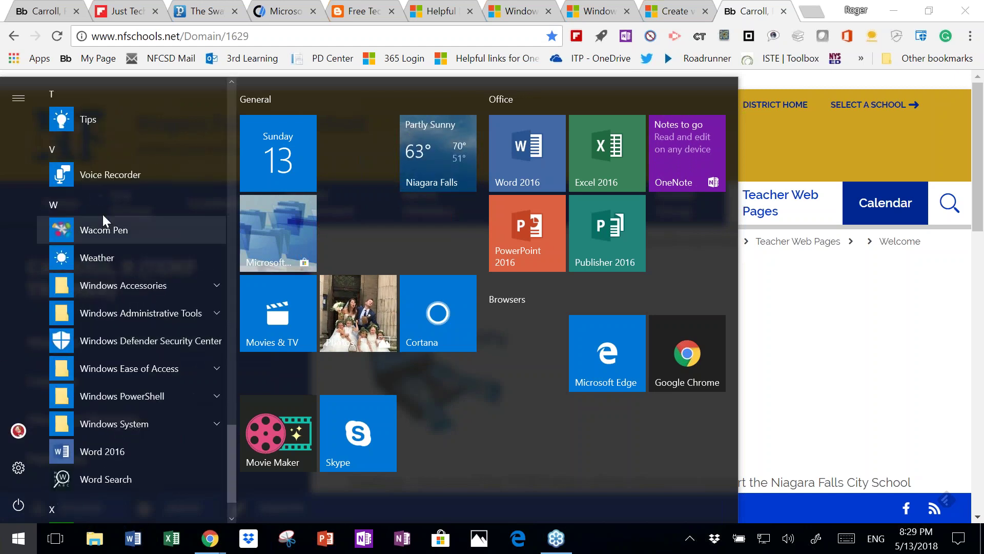
pyautogui.click(62, 118)
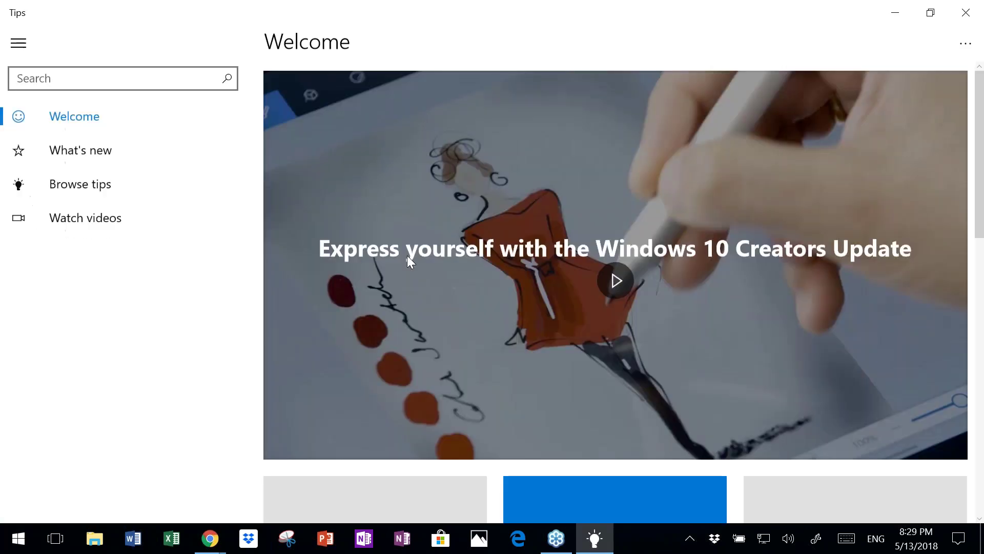
# - Read through the What's new articles in Tips down to Stay safe with Windows, and show the Browse tips categories
pyautogui.click(90, 186)
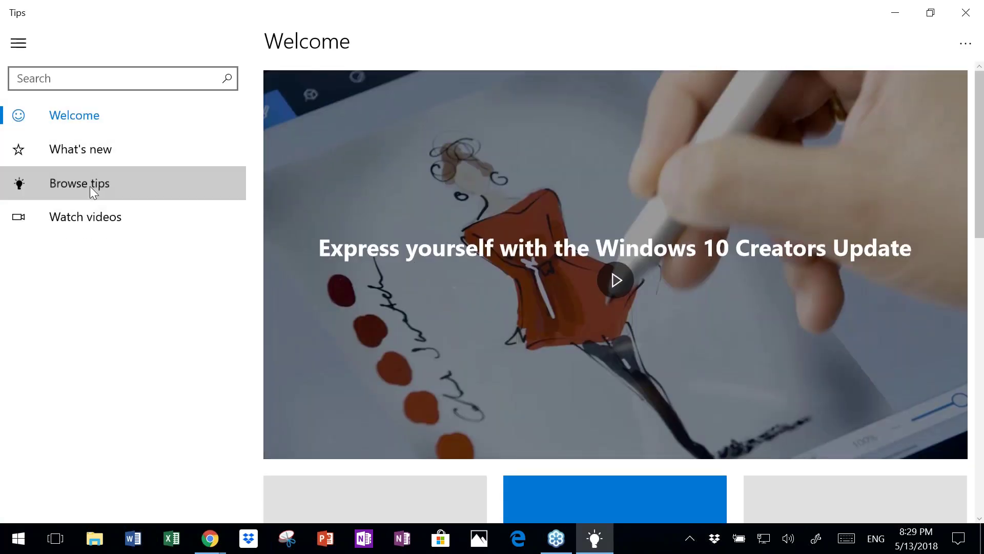
pyautogui.click(85, 150)
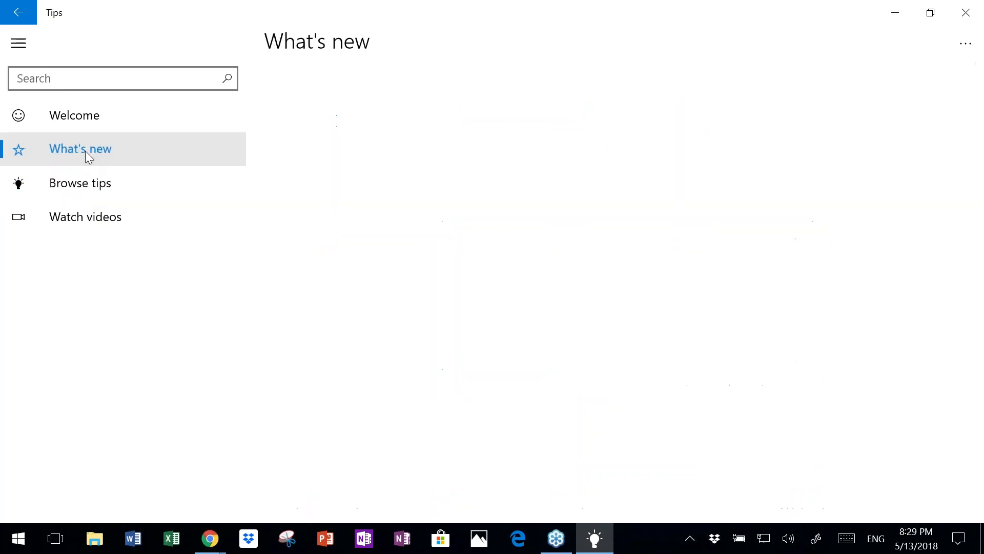
pyautogui.scroll(-10, 736, 253)
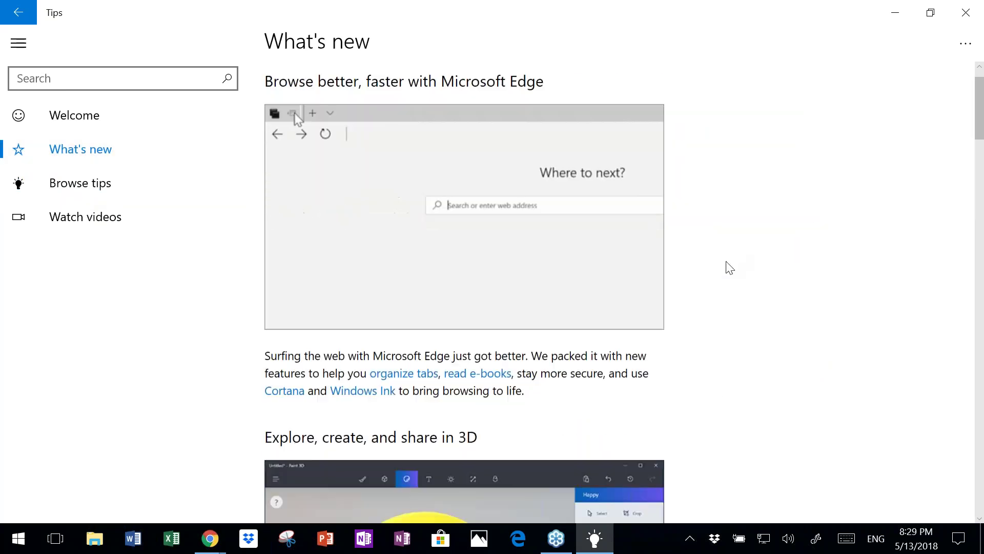
pyautogui.scroll(-15, 738, 277)
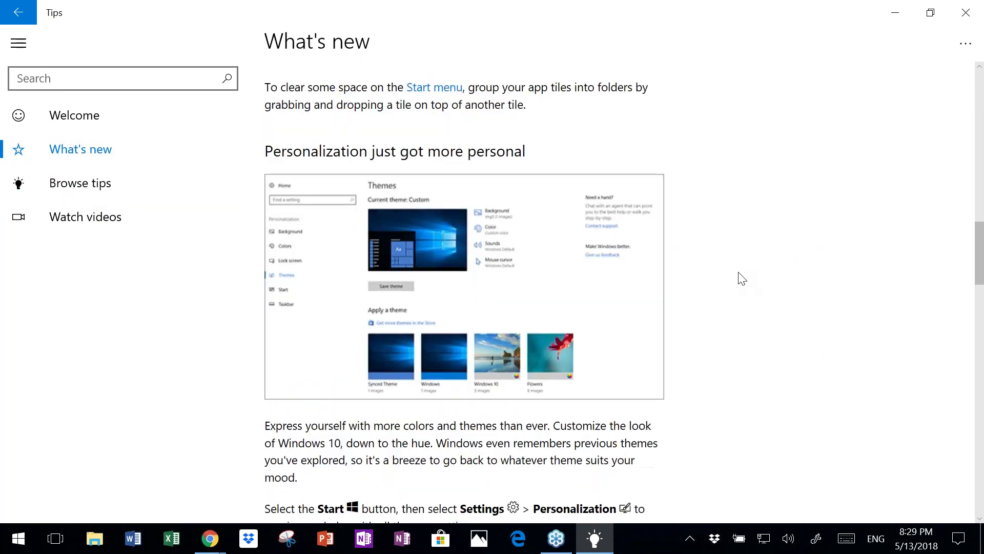
pyautogui.scroll(-4, 746, 302)
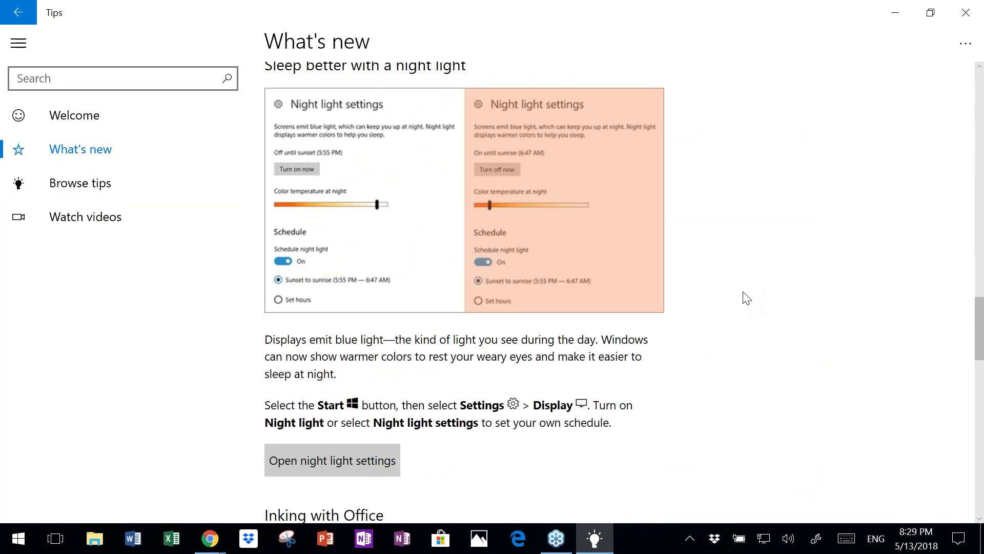
pyautogui.scroll(-4, 735, 288)
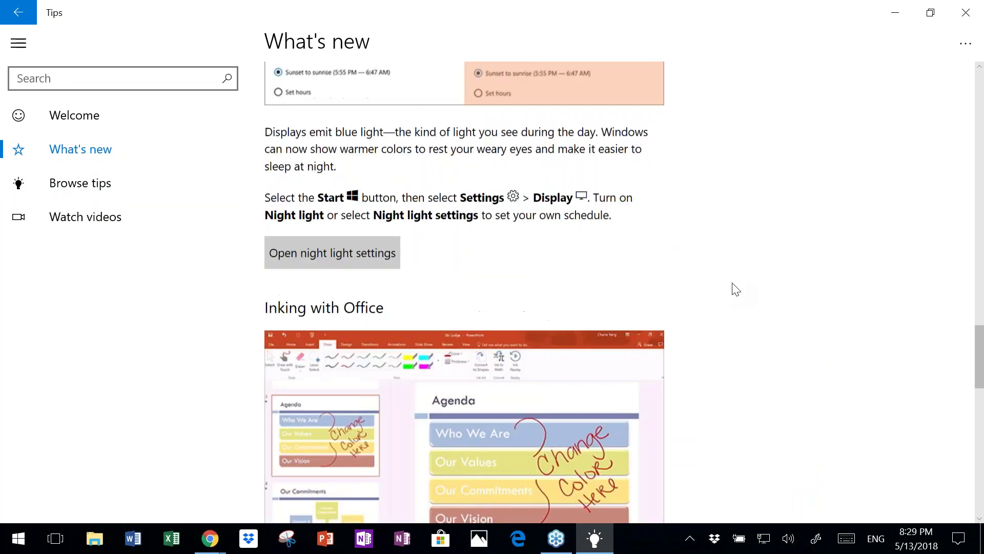
pyautogui.scroll(-7, 736, 290)
pyautogui.scroll(-8, 737, 291)
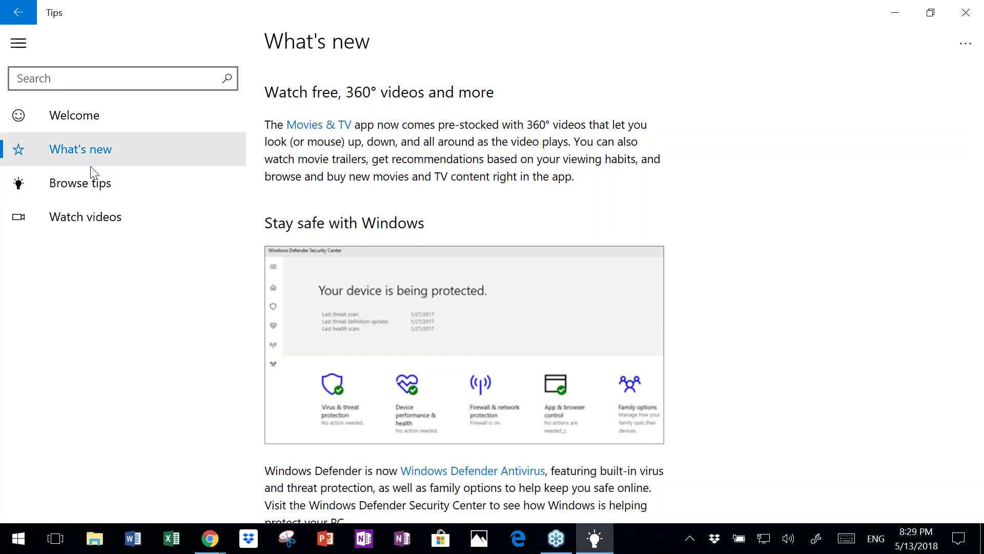
pyautogui.click(83, 183)
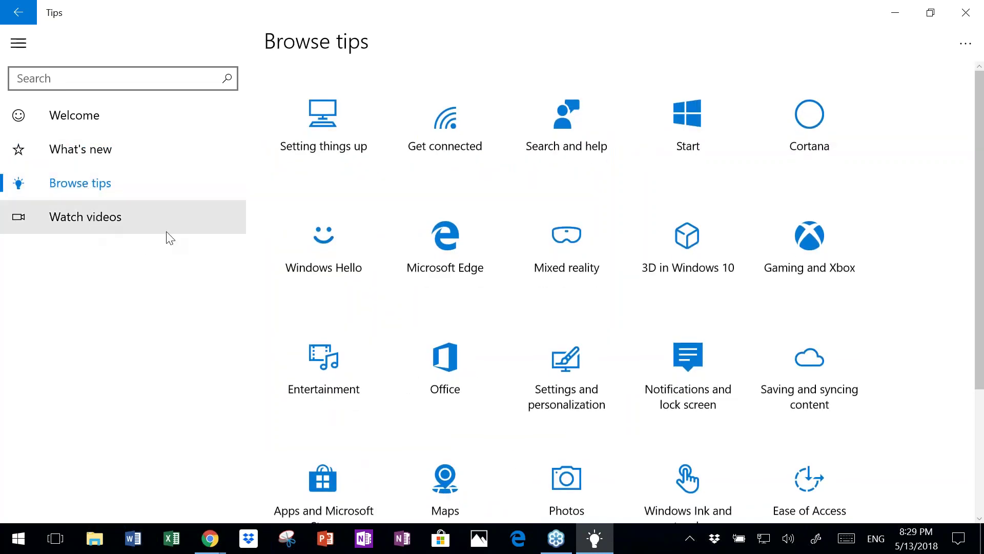